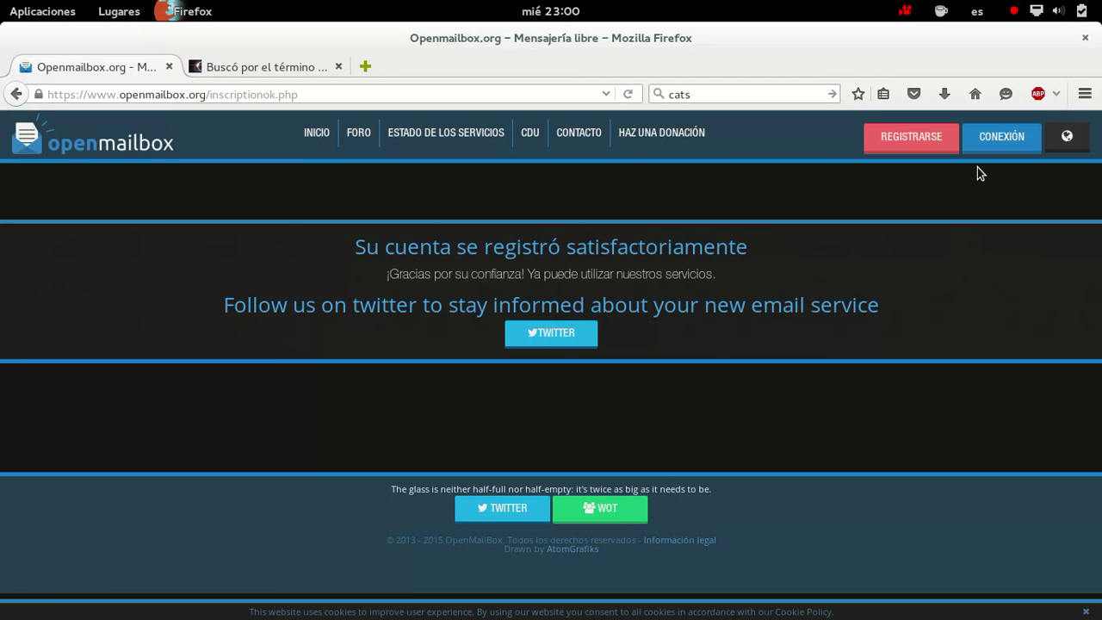
Log in to the webmail with the account's username and password, and decline saving the password
left_click(1003, 144)
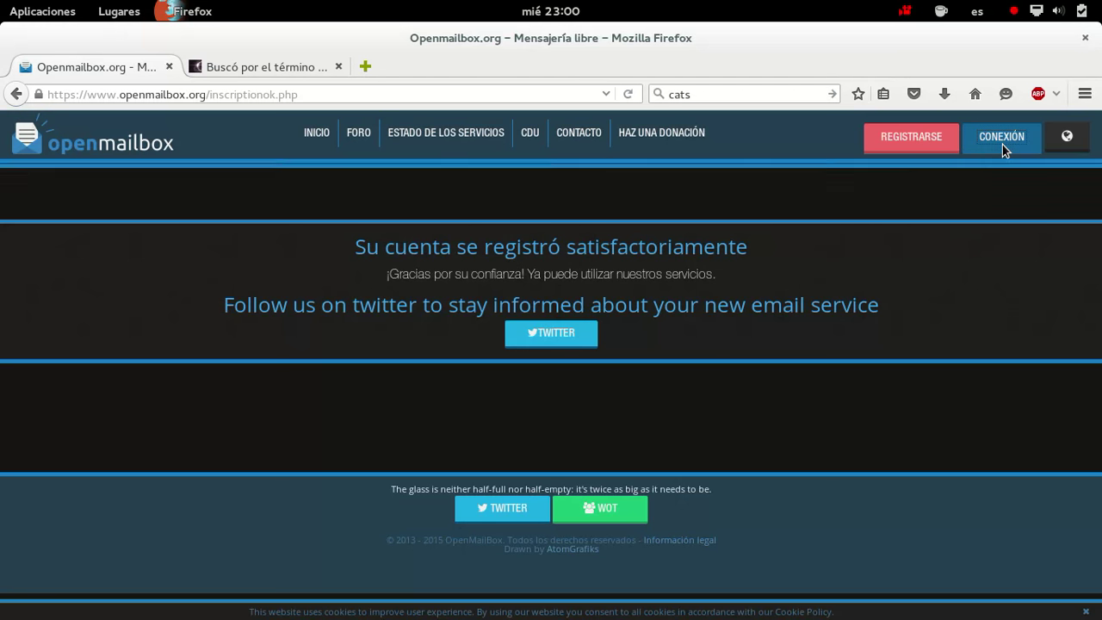
left_click(600, 197)
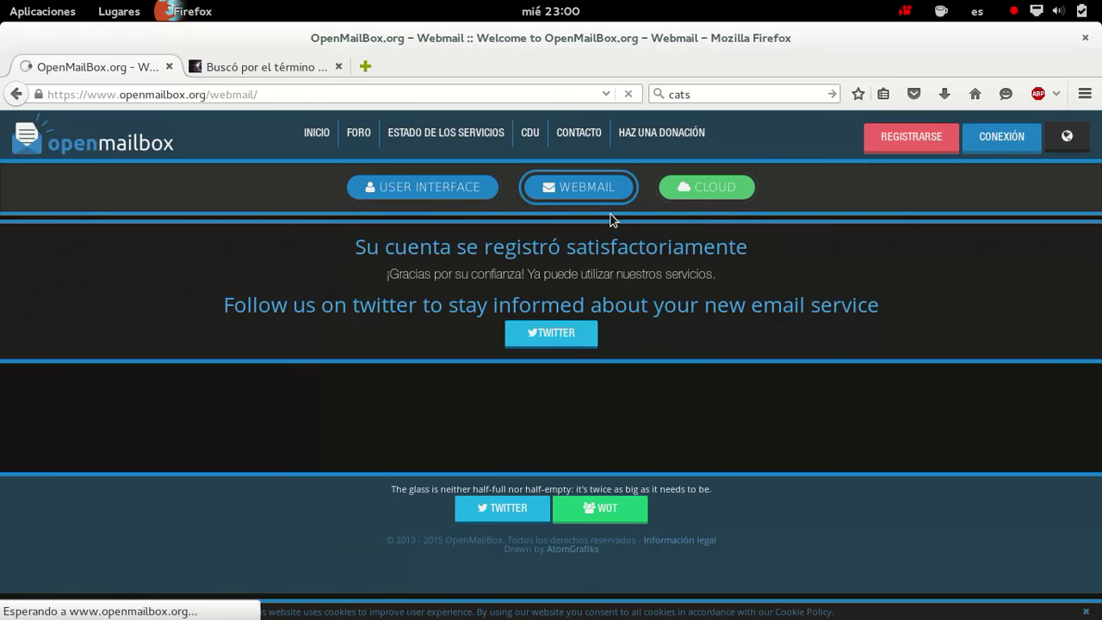
type("david")
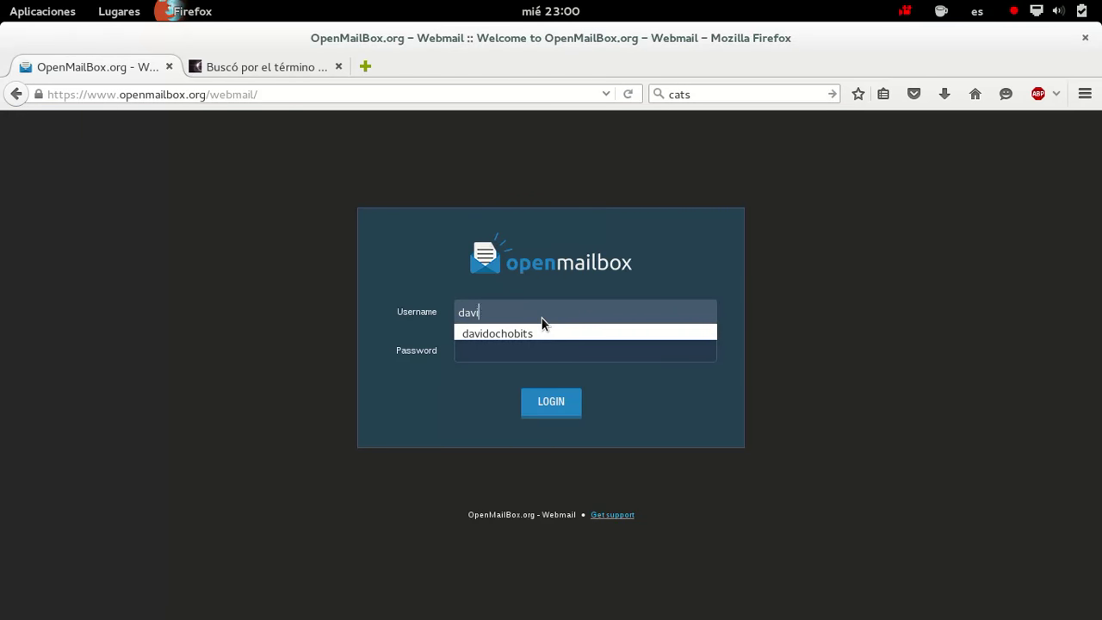
left_click(496, 334)
type("test")
key("Tab")
type("••••••••••")
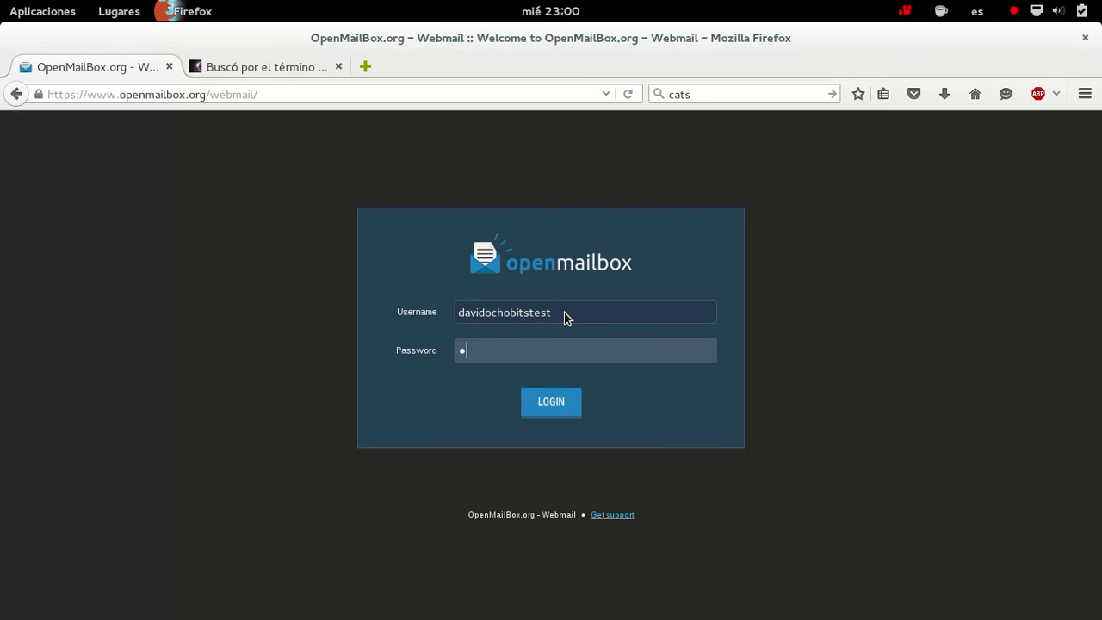
type("••")
left_click(579, 398)
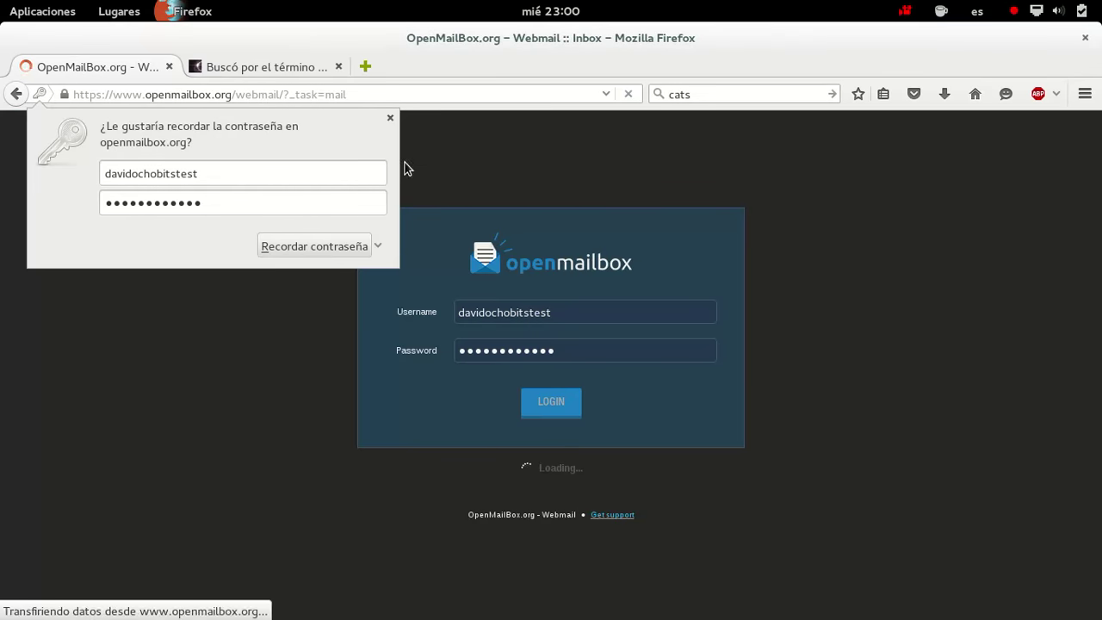
left_click(392, 120)
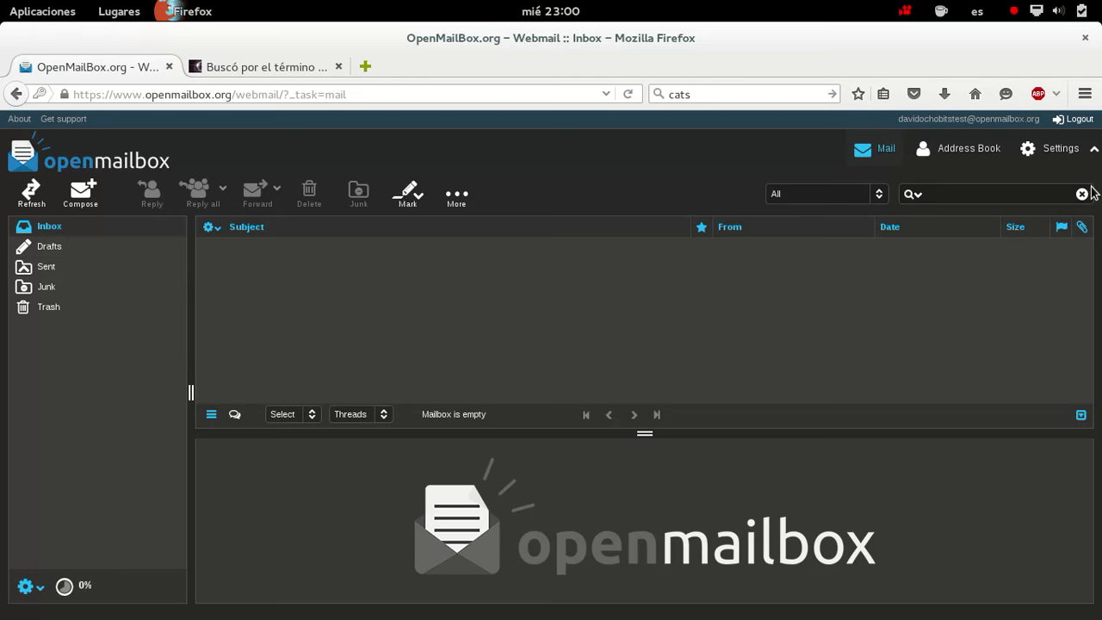
In Settings > Preferences > User Interface, choose Español as the interface language
left_click(1075, 161)
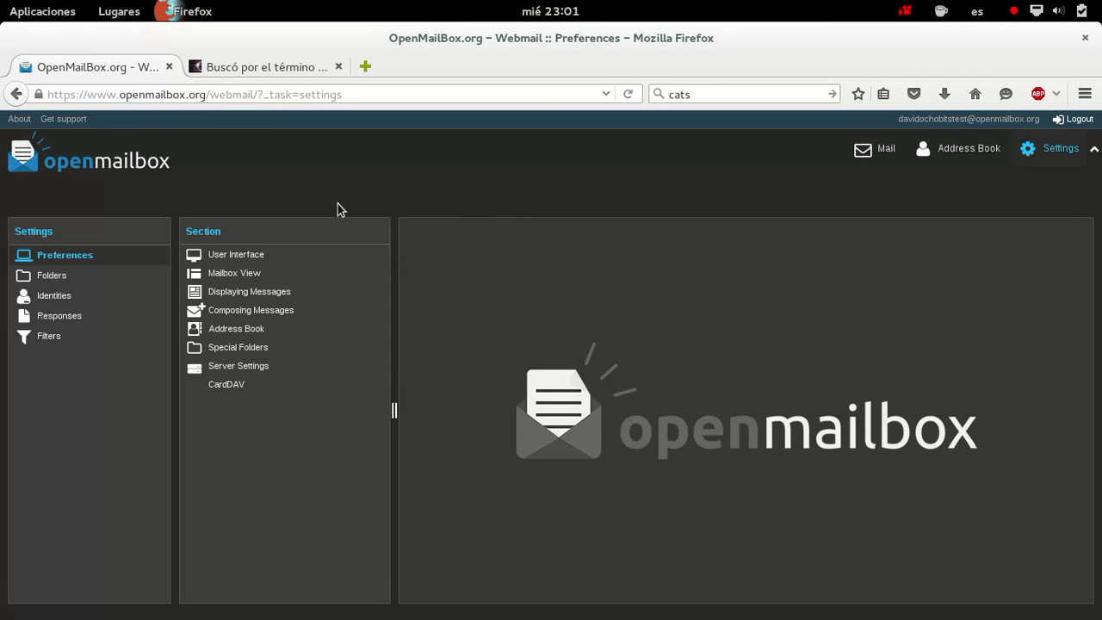
left_click(256, 258)
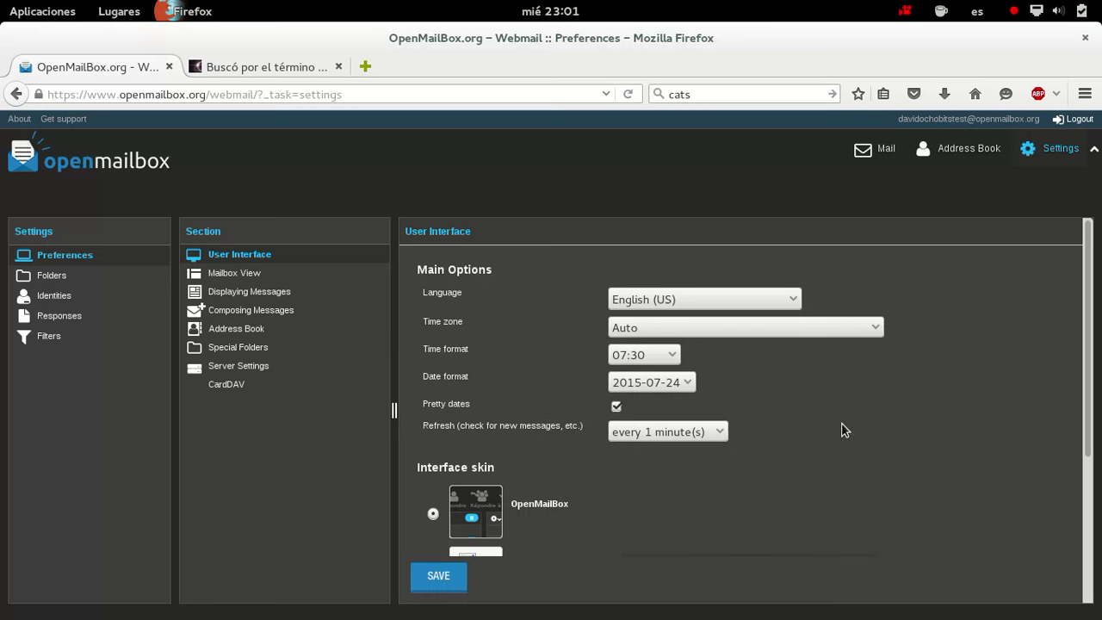
left_click(774, 301)
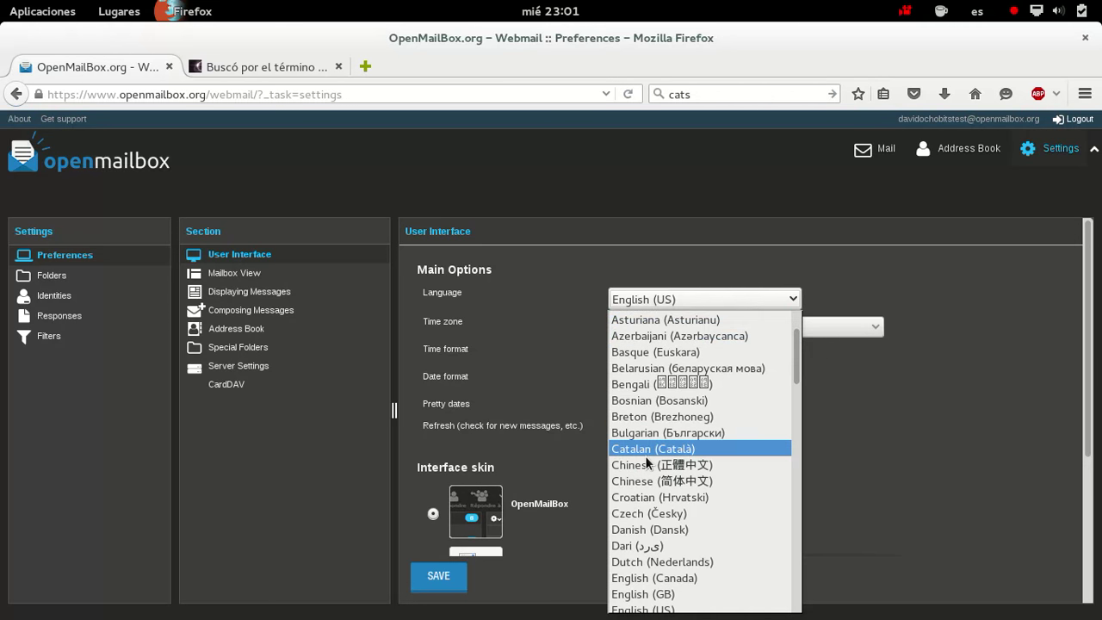
scroll(707, 467, "down", 1)
scroll(707, 468, "down", 5)
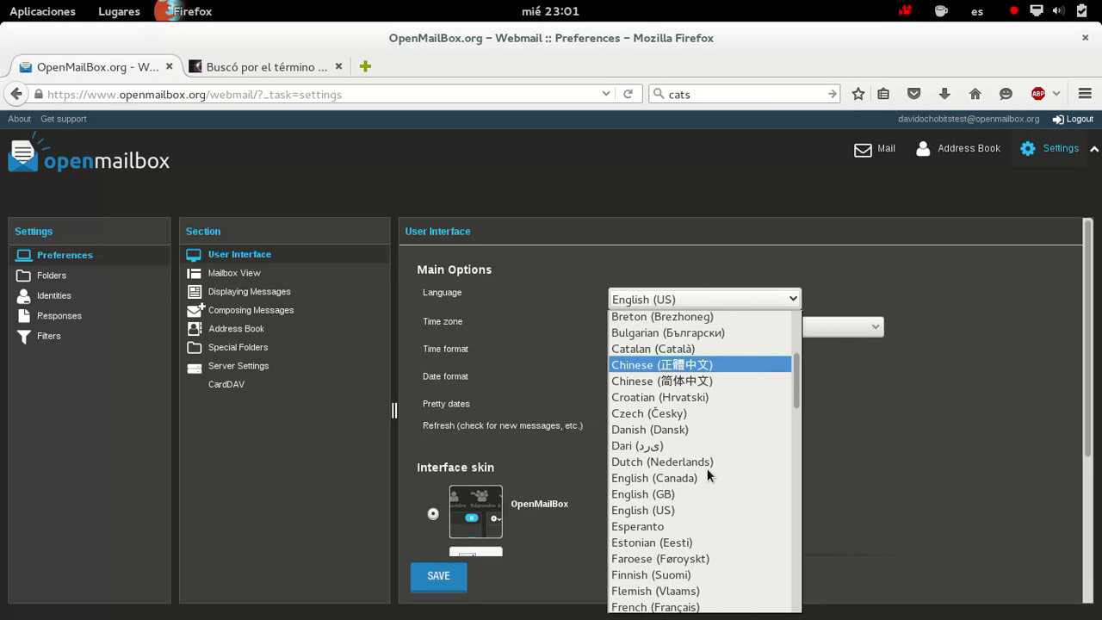
scroll(707, 468, "down", 13)
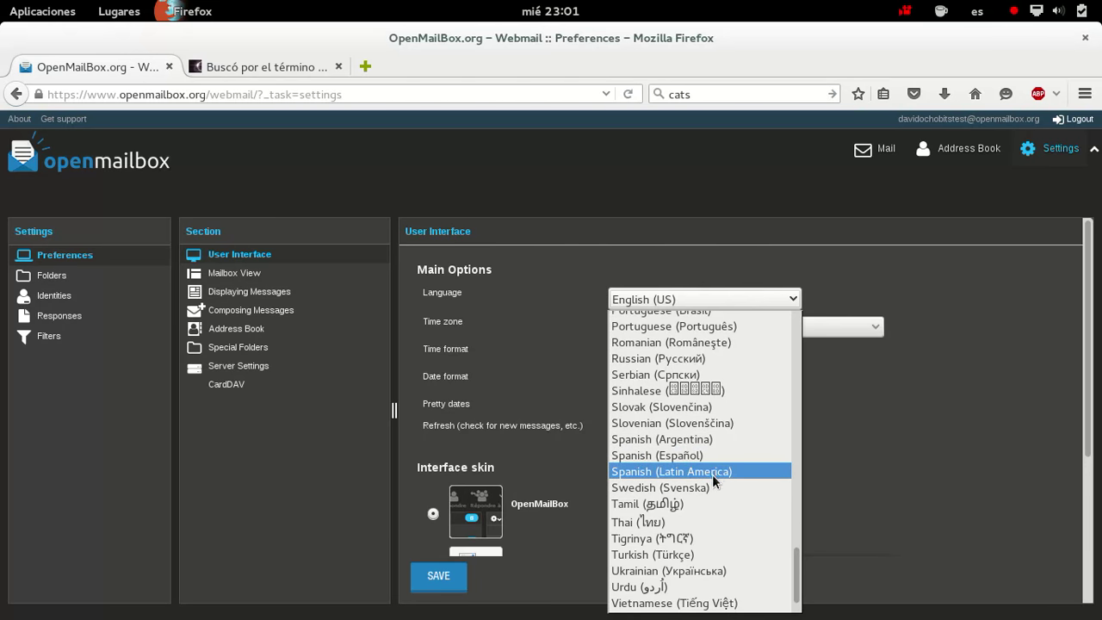
left_click(714, 458)
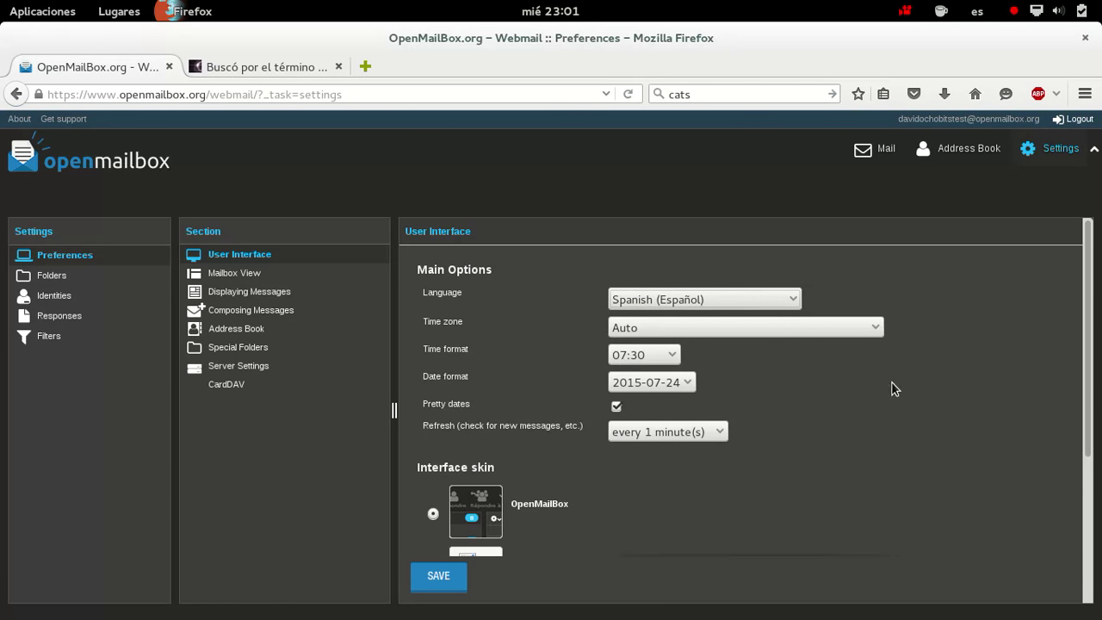
Pick (GMT +01:00) Europe/Madrid from the Time zone list
left_click(880, 334)
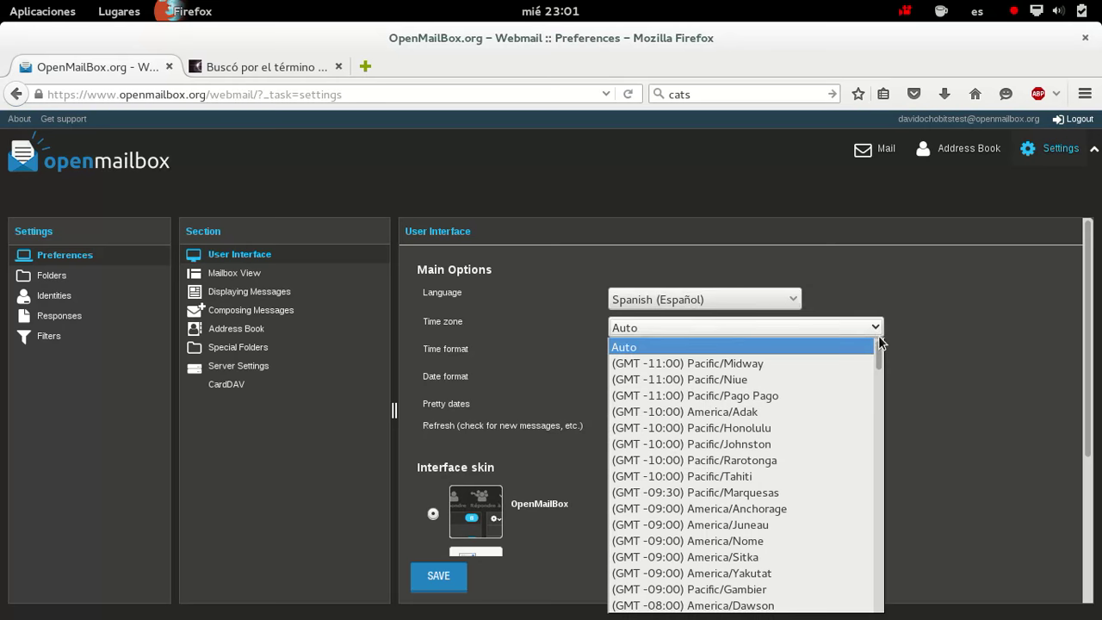
scroll(866, 387, "down", 20)
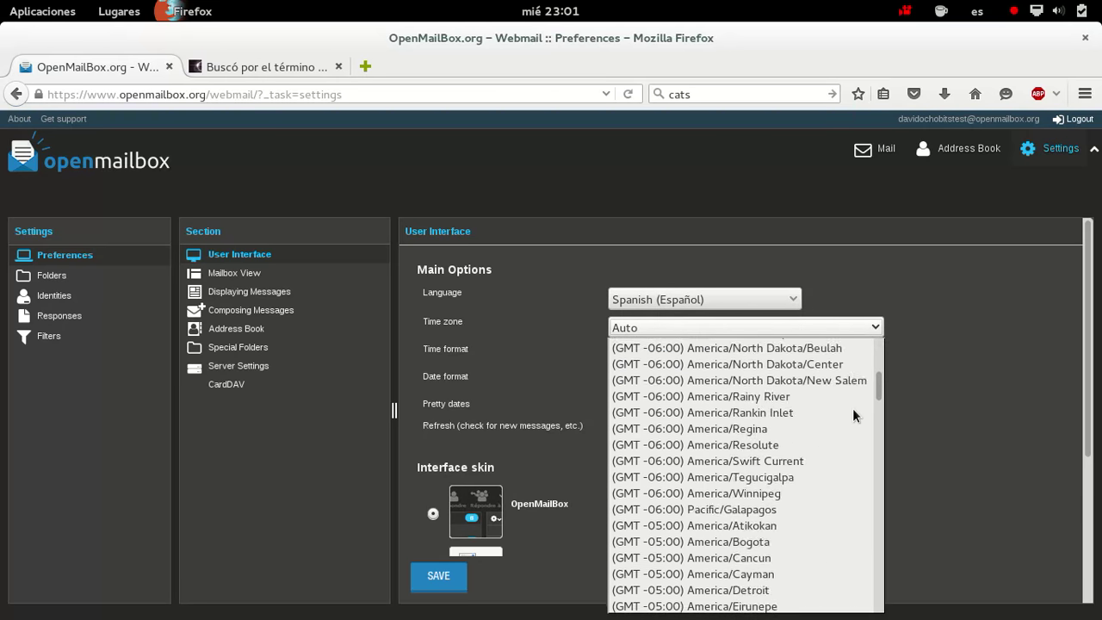
scroll(855, 415, "down", 20)
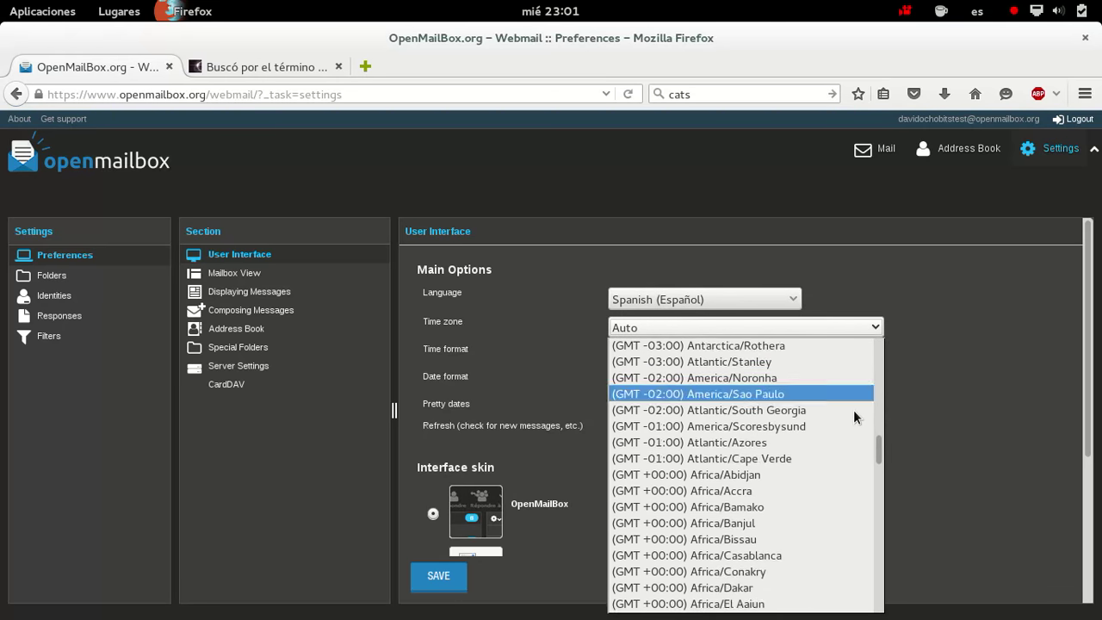
scroll(854, 410, "down", 5)
scroll(854, 410, "up", 4)
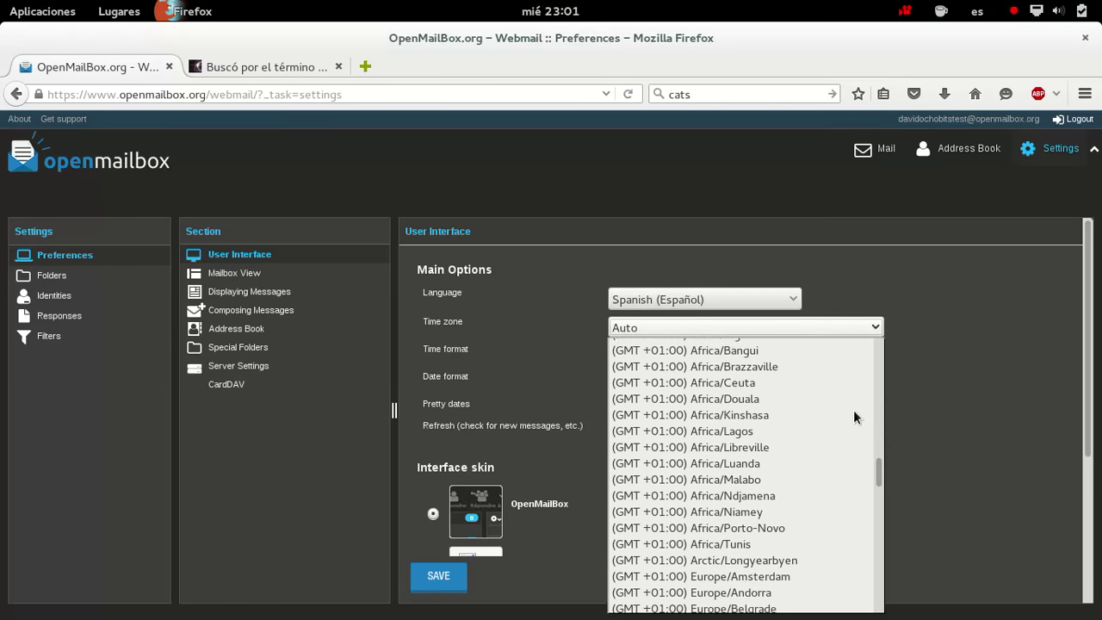
scroll(853, 410, "up", 1)
scroll(853, 410, "down", 14)
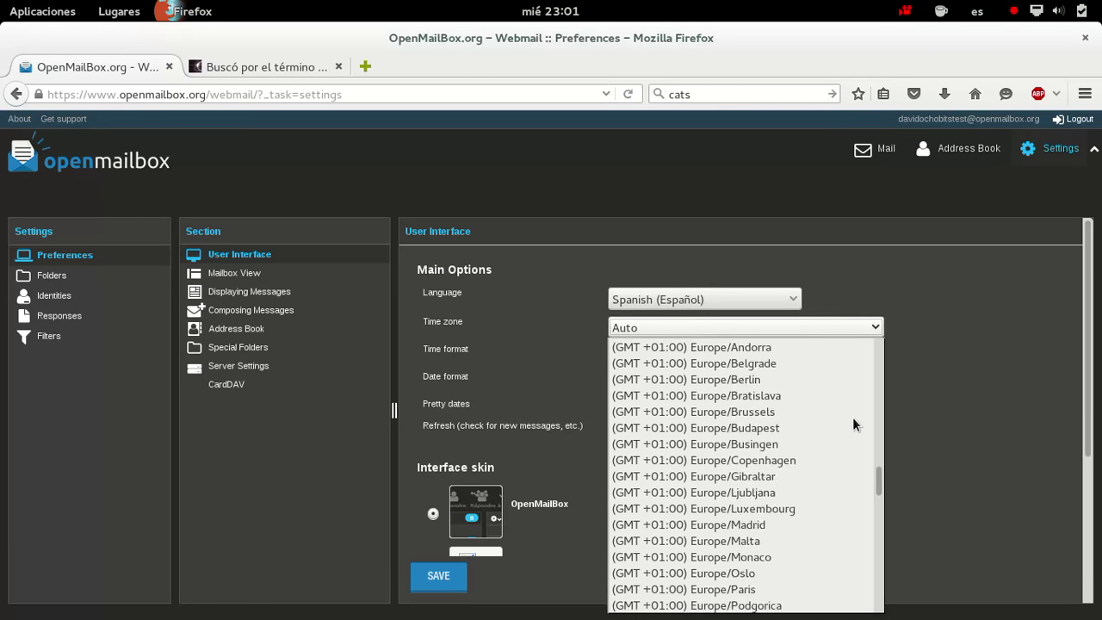
scroll(853, 416, "up", 2)
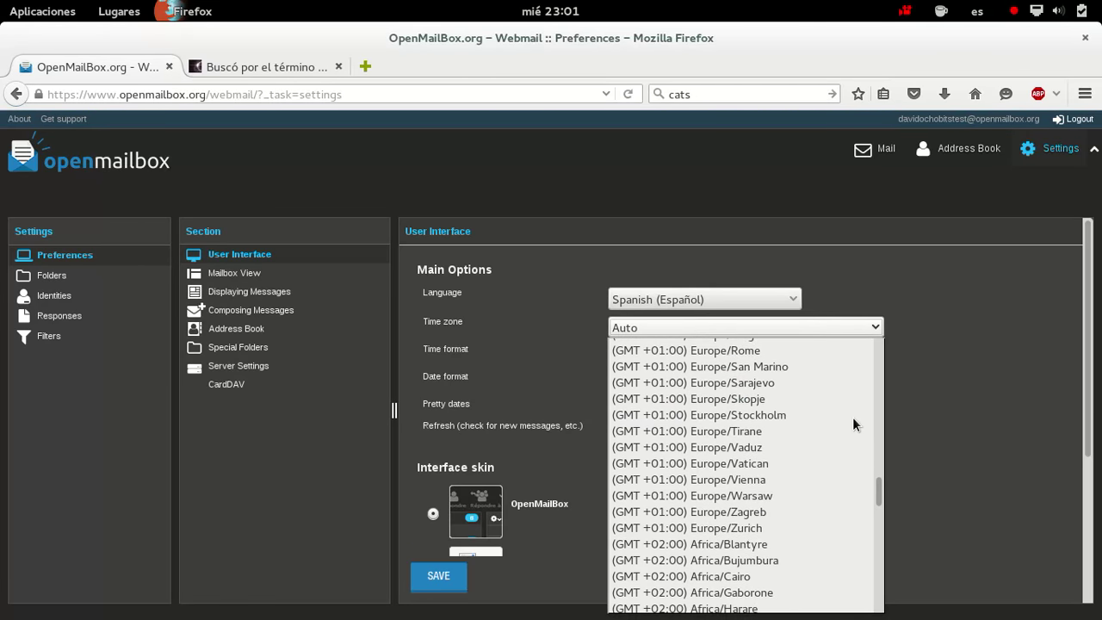
scroll(853, 417, "up", 2)
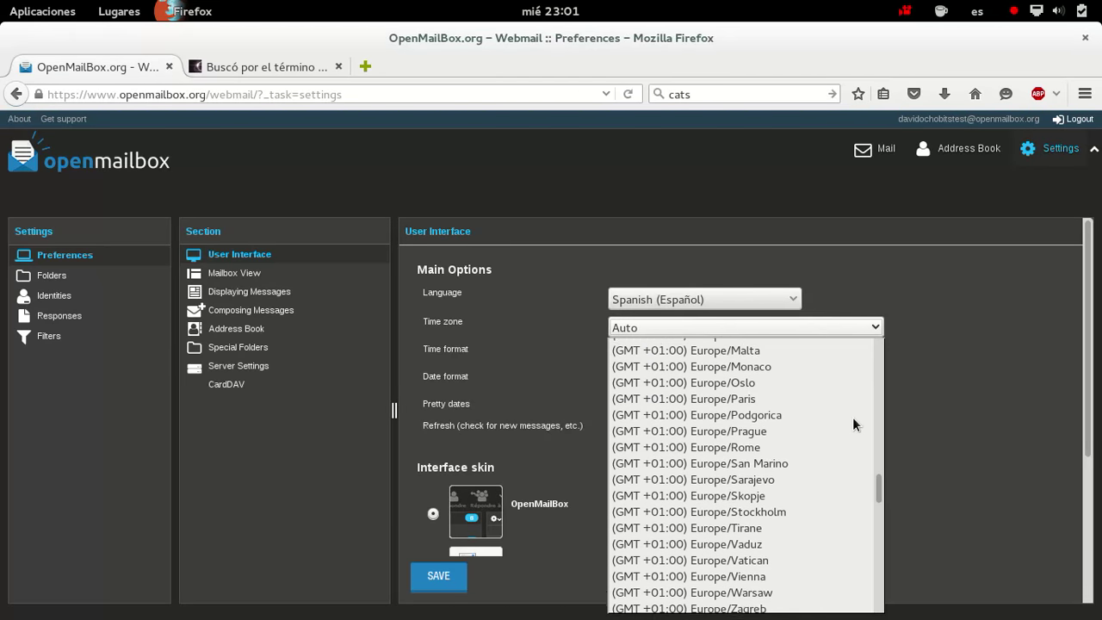
scroll(853, 417, "up", 2)
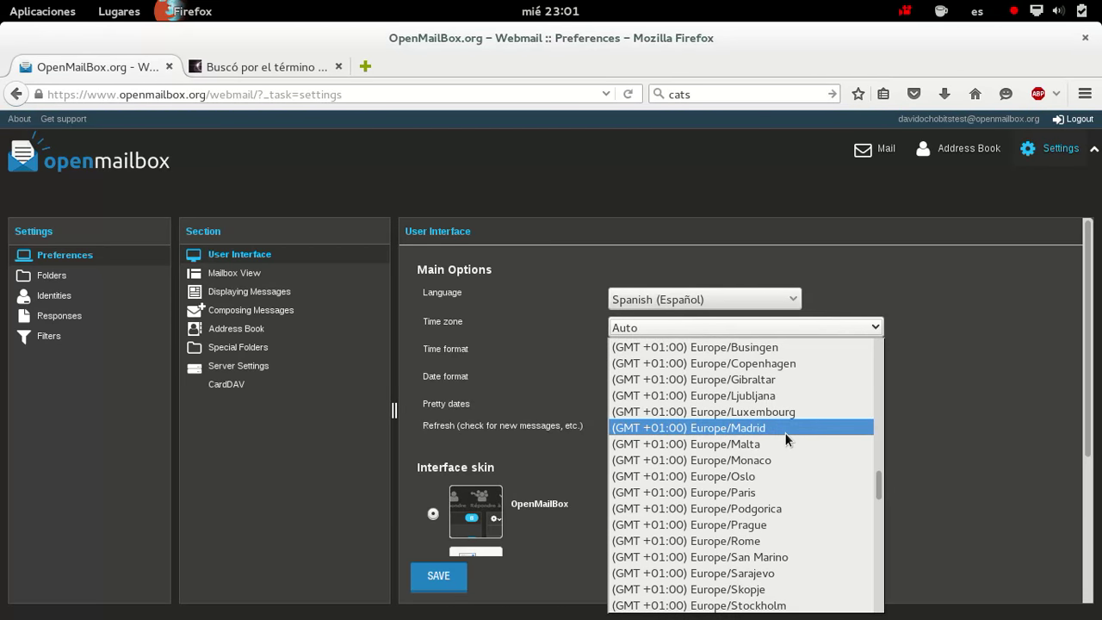
left_click(788, 425)
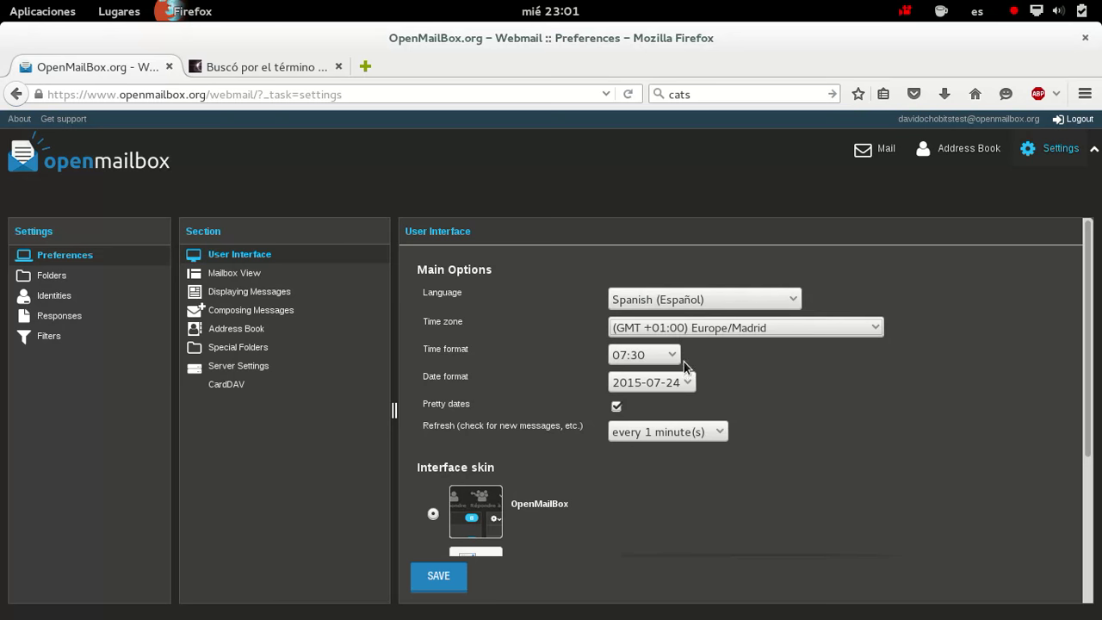
scroll(813, 498, "down", 4)
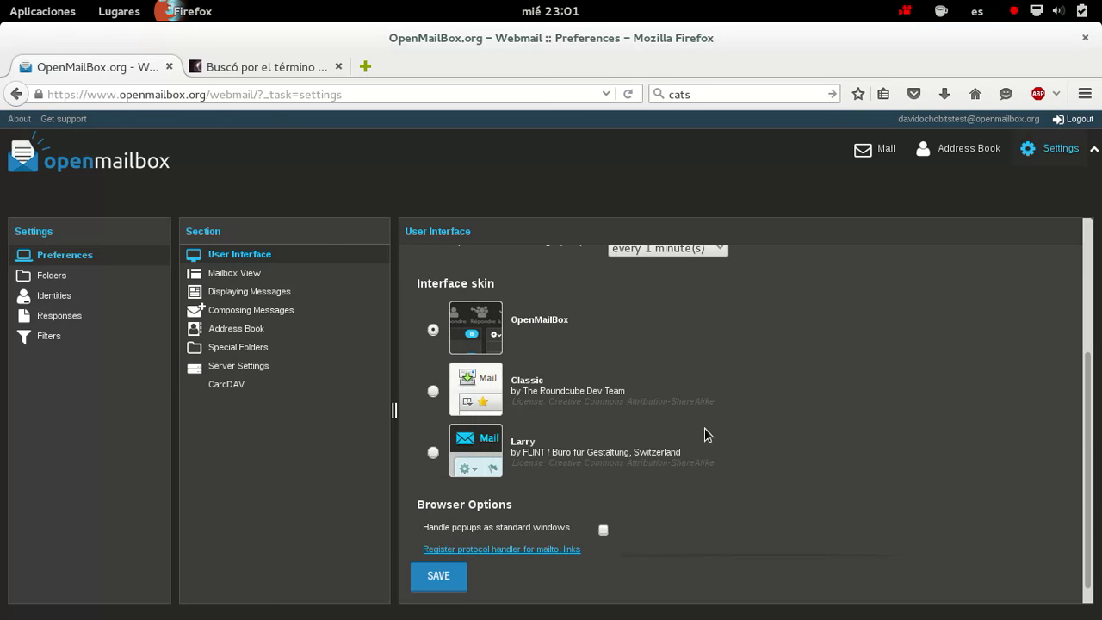
scroll(707, 435, "up", 1)
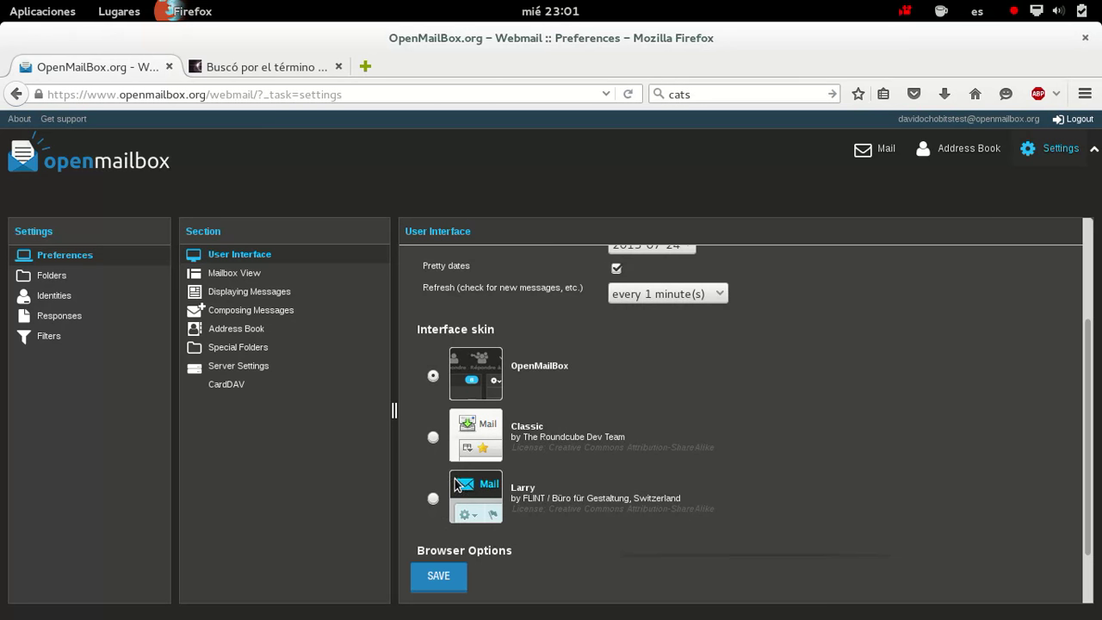
Choose the Larry skin, save the preferences, and go back to the Spanish Entrada inbox
left_click(433, 498)
left_click(440, 580)
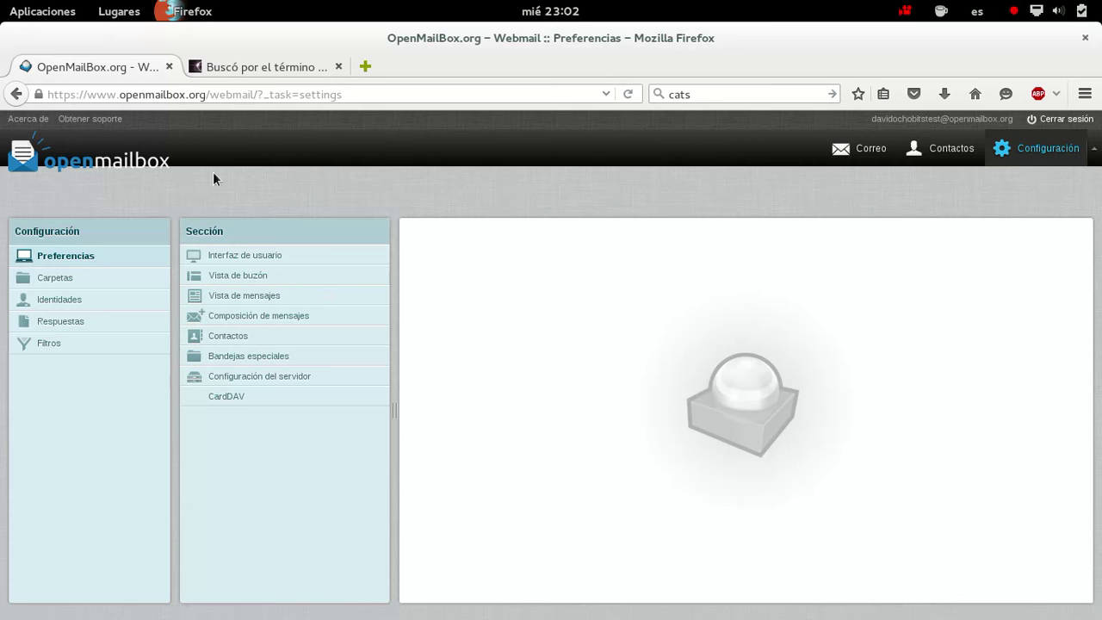
left_click(75, 168)
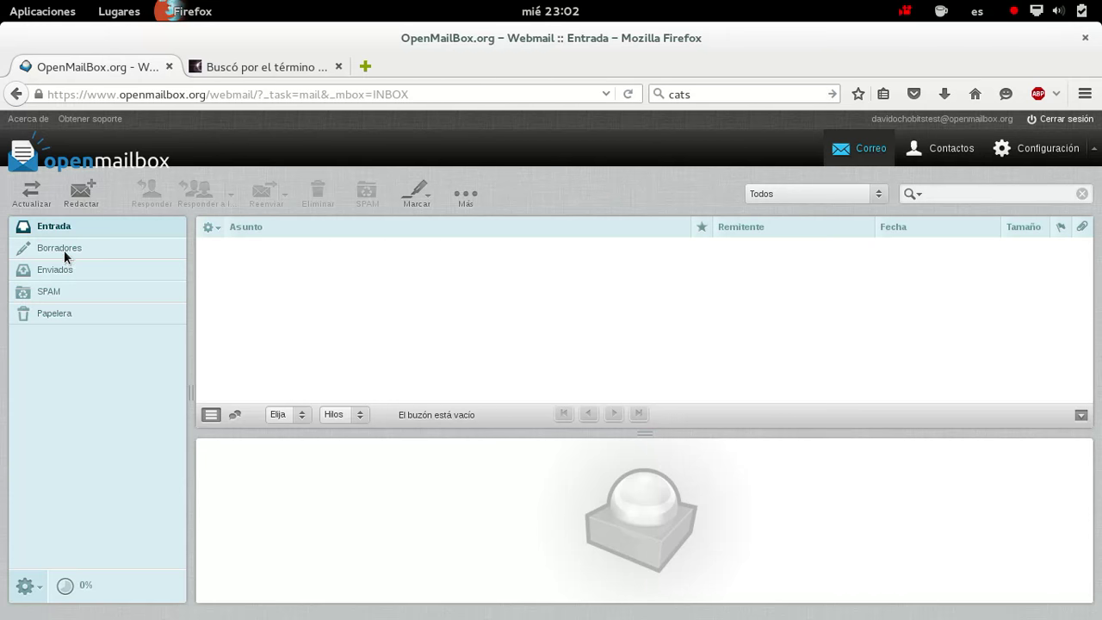
Start a new message, type and erase test text in the body, and move through the header fields
left_click(89, 198)
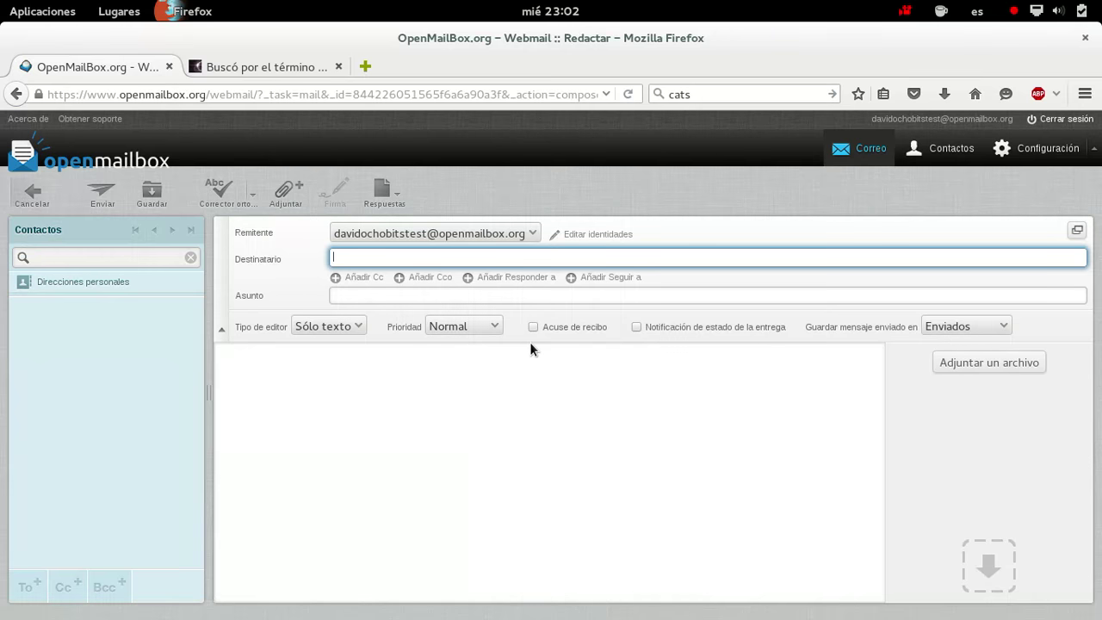
left_click(513, 392)
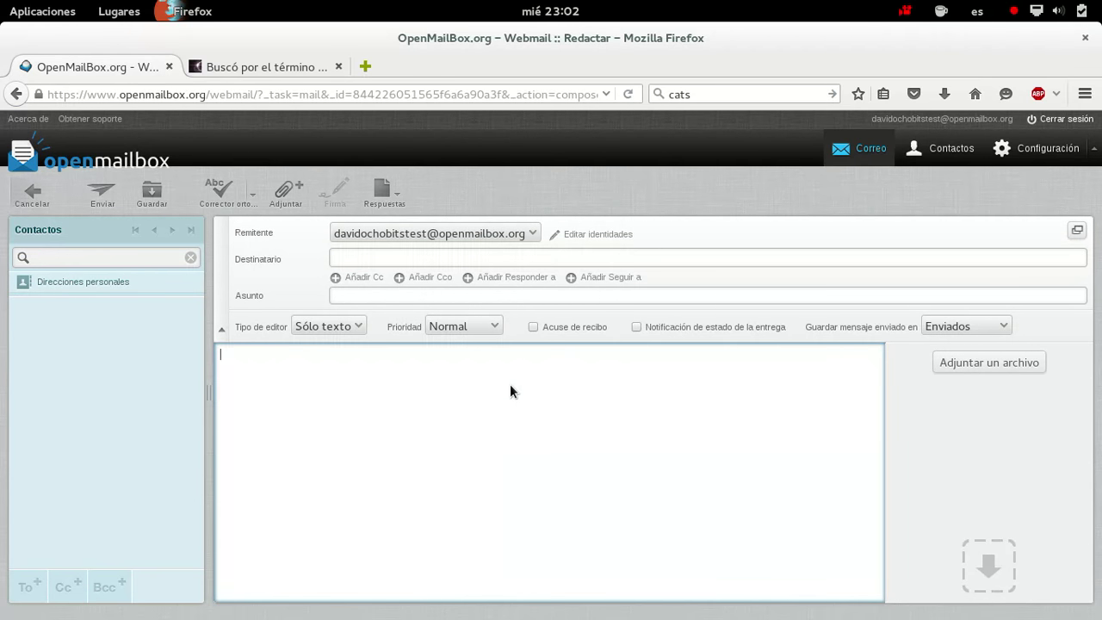
type("asdgasdg")
key("BackSpace")
key("BackSpace")
key("BackSpace")
key("BackSpace")
key("BackSpace")
key("BackSpace")
key("BackSpace")
left_click(544, 260)
key("Tab")
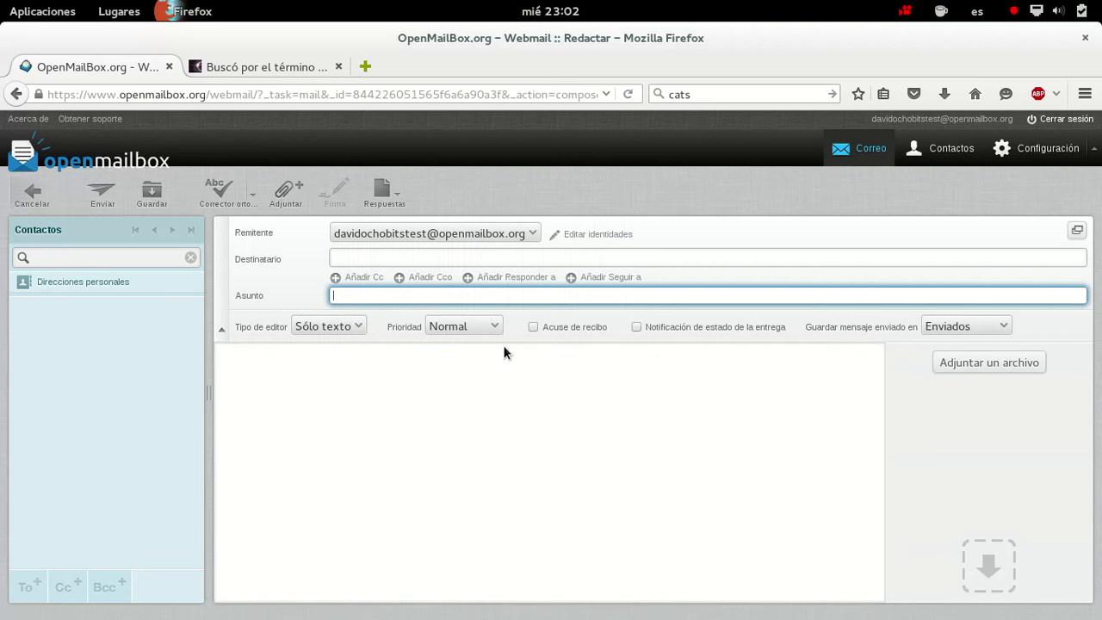
Switch the editor between HTML and plain text, keep Normal priority, then cancel the message
left_click(356, 327)
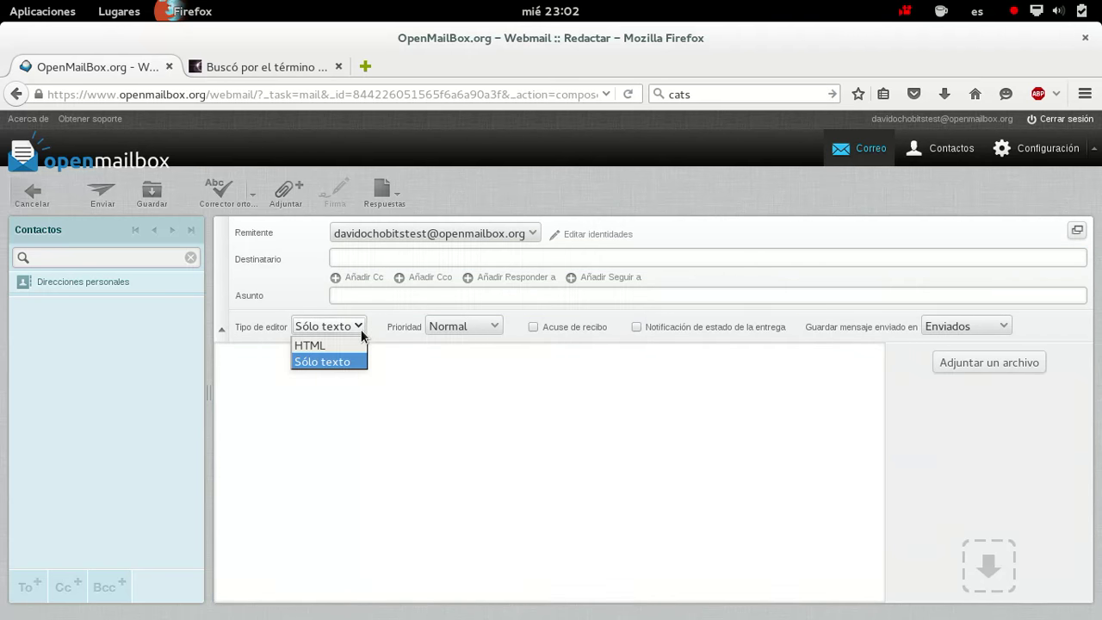
left_click(344, 345)
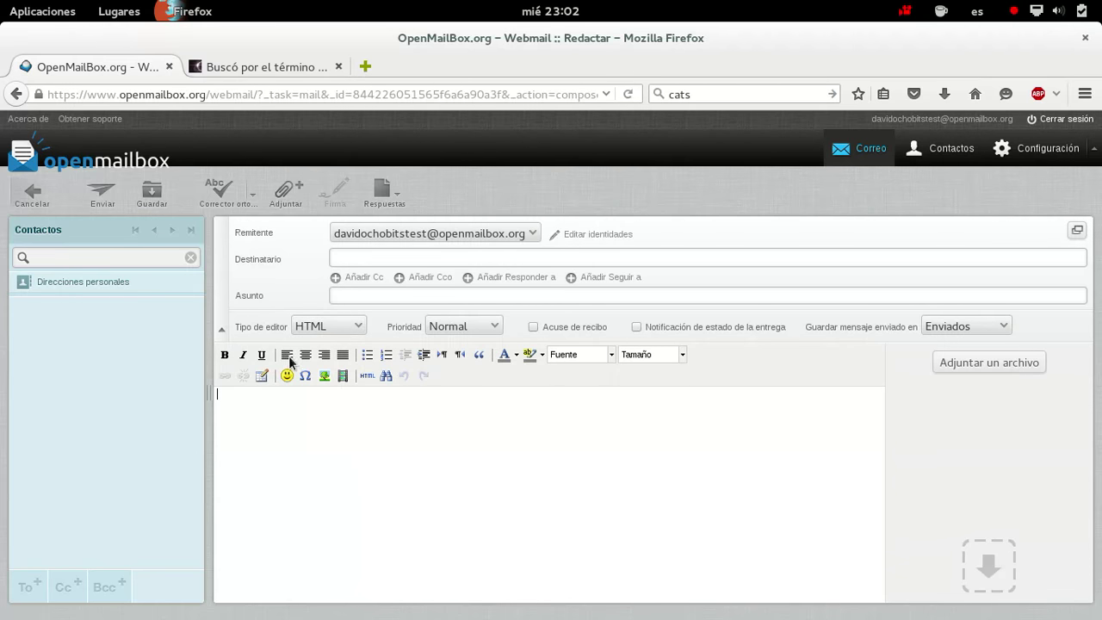
left_click(362, 327)
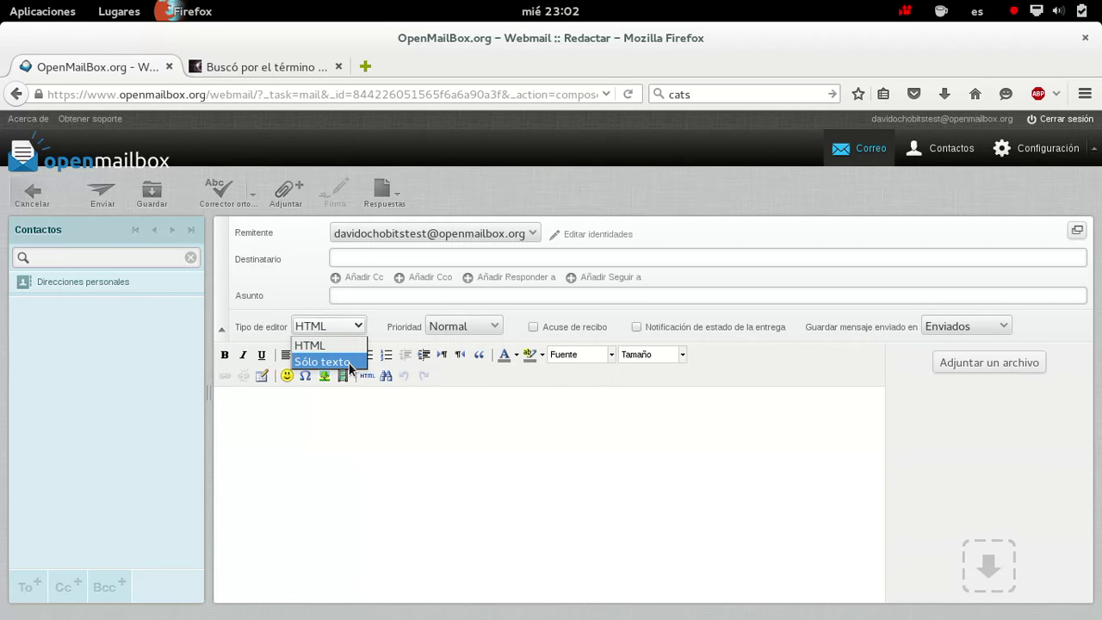
left_click(344, 362)
left_click(356, 327)
left_click(344, 345)
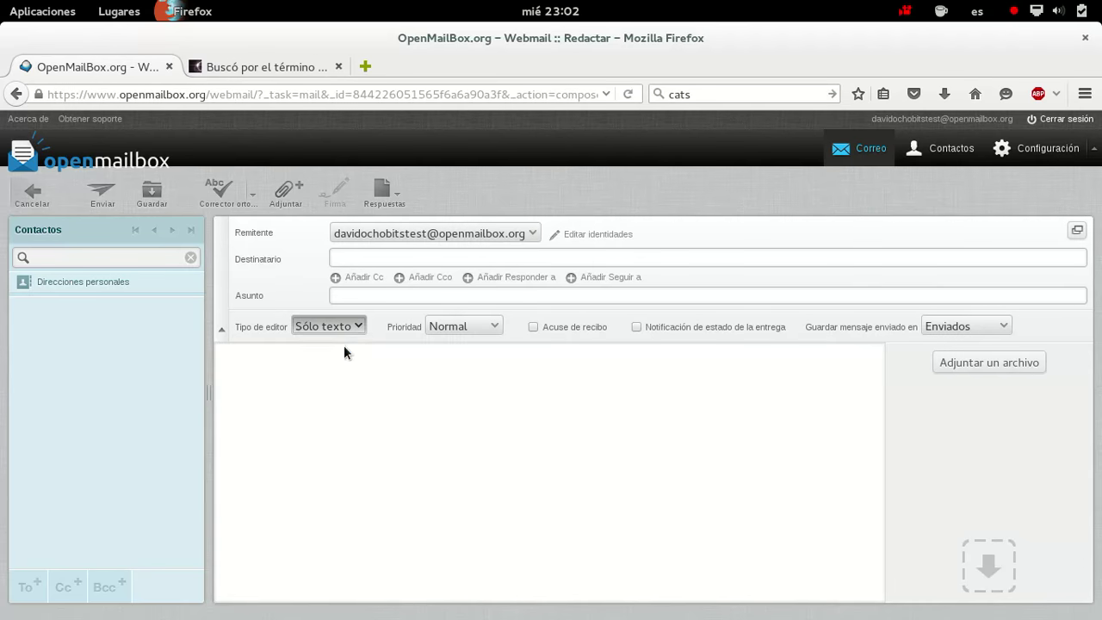
left_click(494, 326)
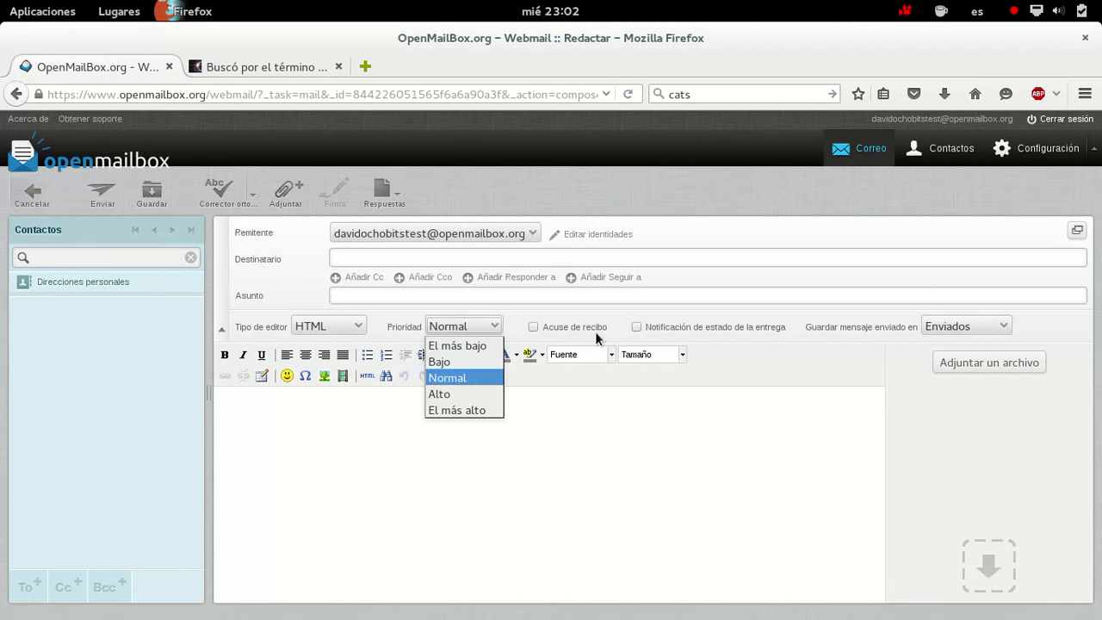
left_click(741, 470)
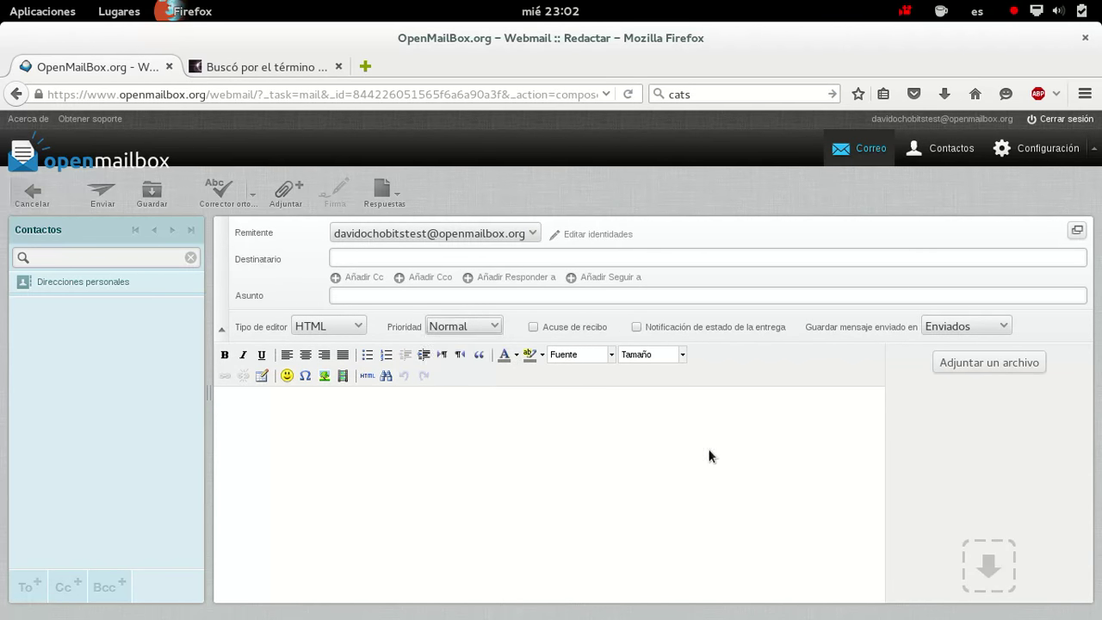
left_click(39, 199)
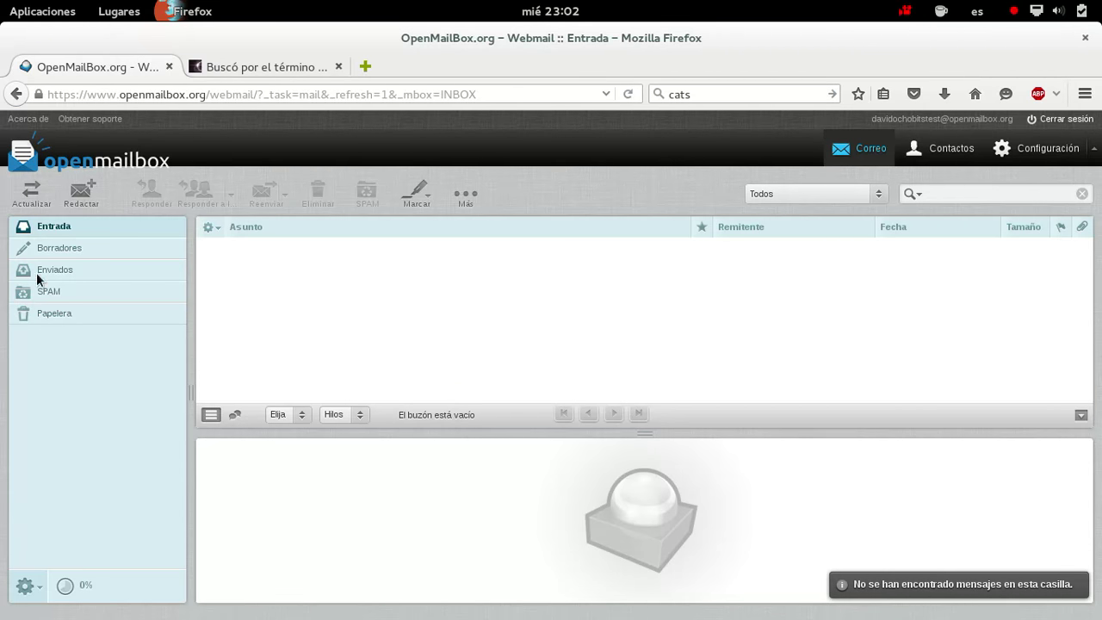
Browse the empty Enviados and SPAM folders and open the folder gear menu
left_click(57, 269)
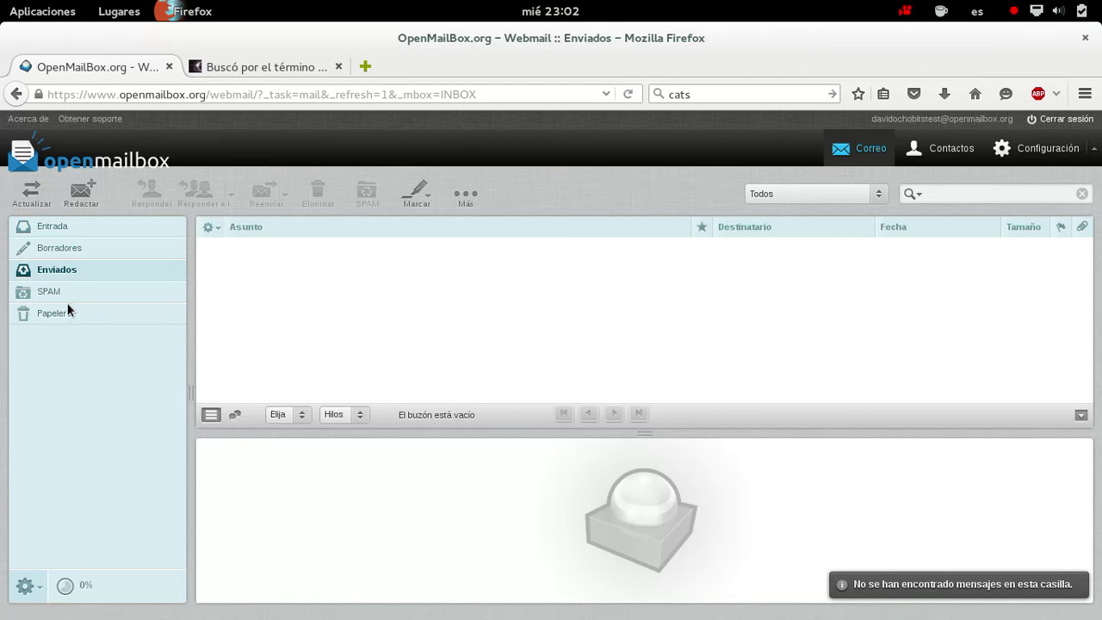
left_click(61, 295)
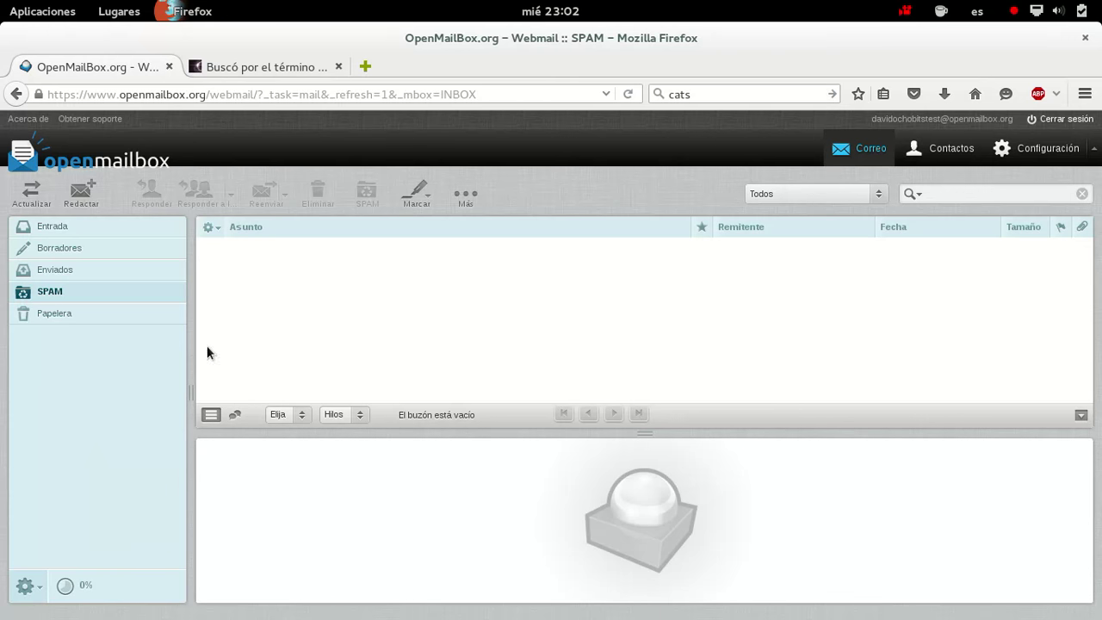
left_click(42, 595)
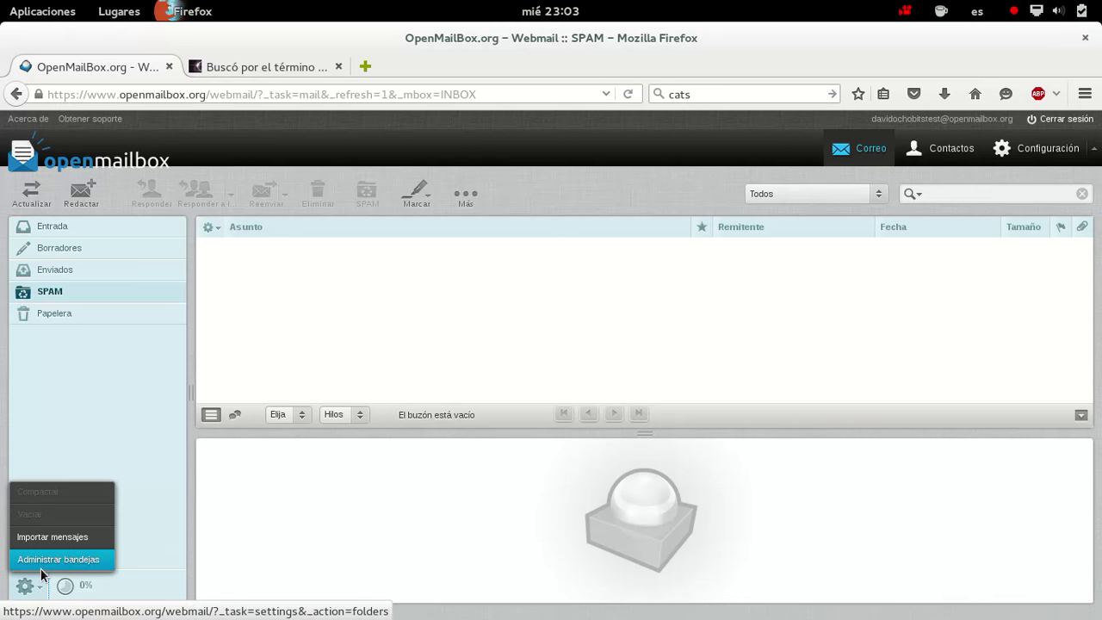
In Administrar bandejas, create a folder named test inside Entrada and save it
left_click(40, 560)
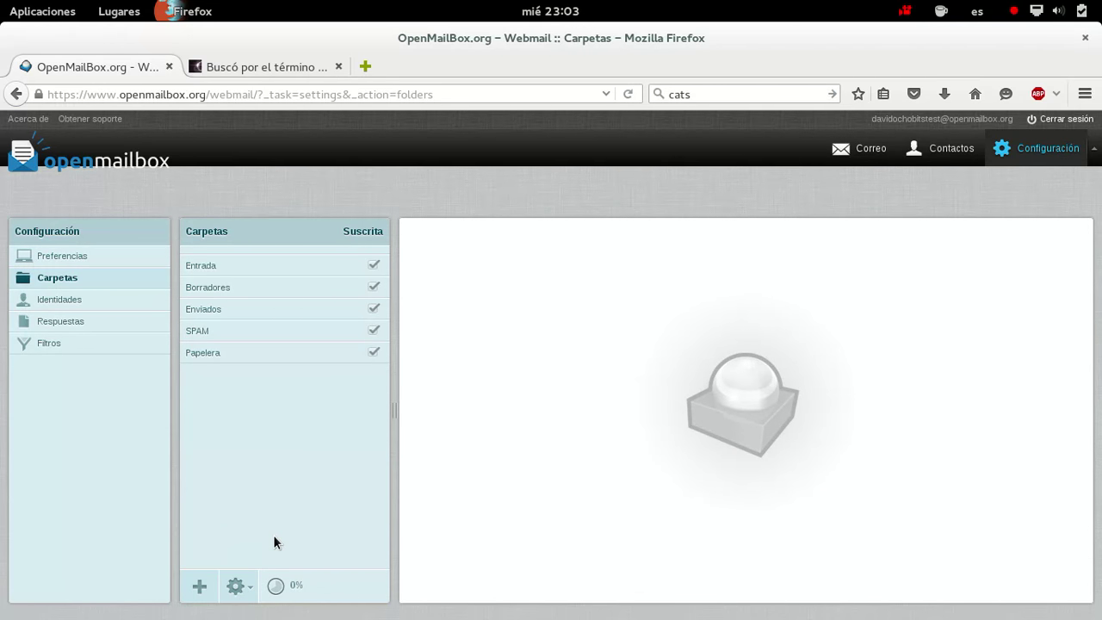
left_click(211, 592)
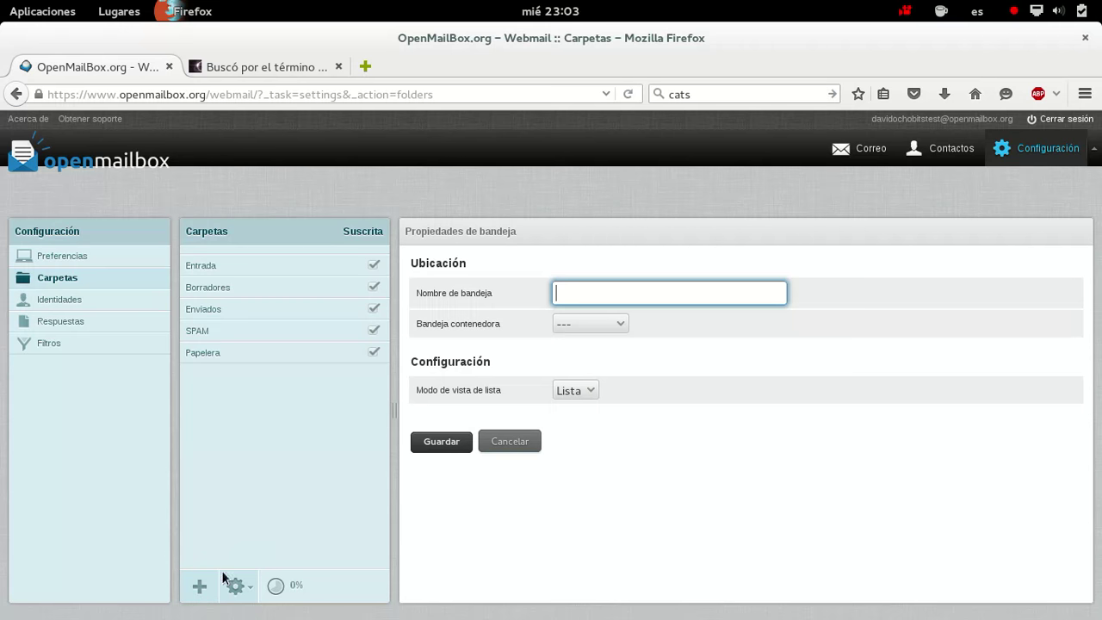
type("test")
left_click(624, 323)
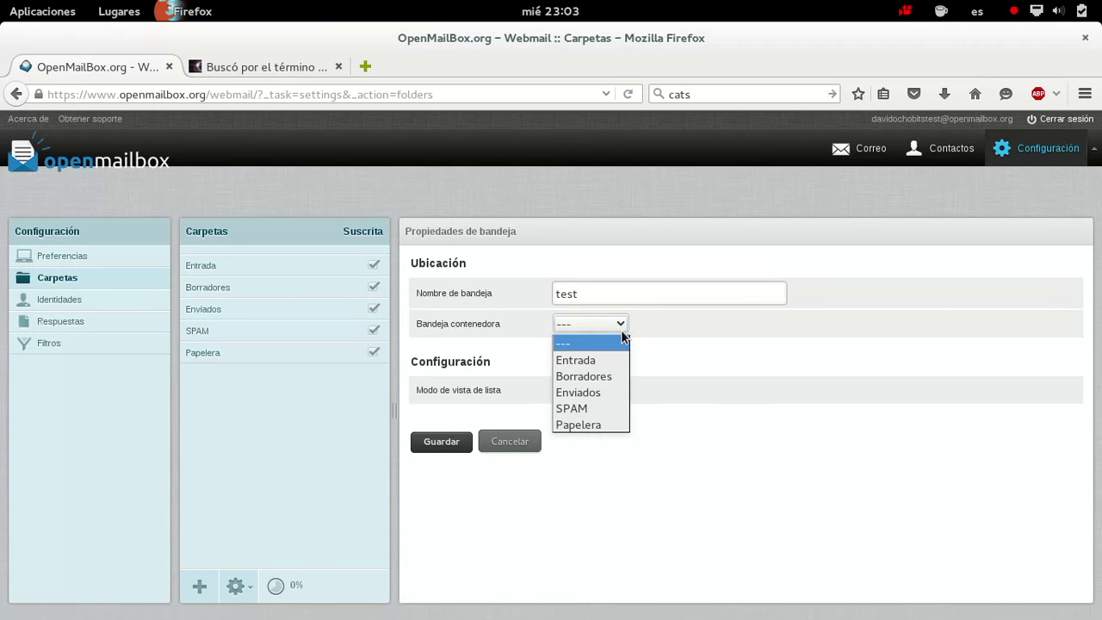
left_click(610, 360)
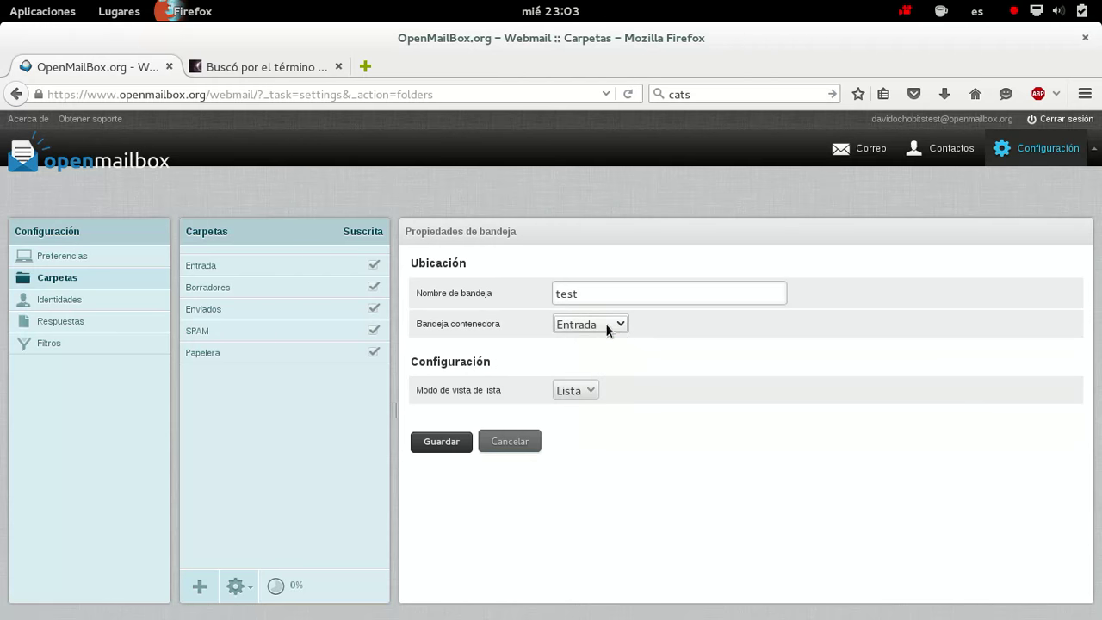
left_click(442, 443)
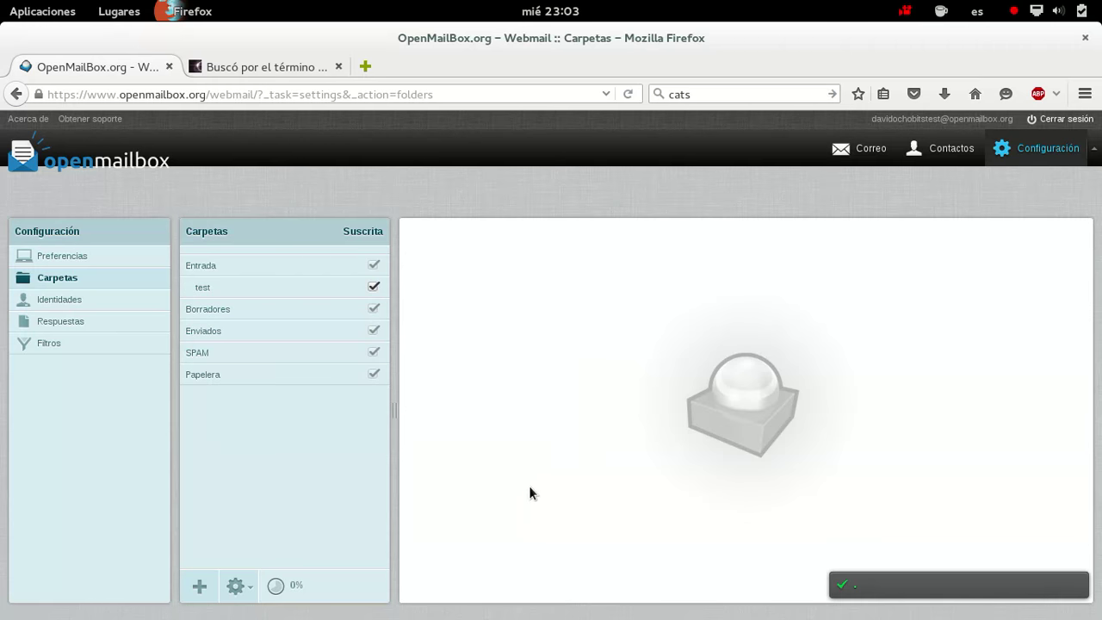
Rename the test folder to test2, keeping Entrada as parent, and save
left_click(229, 291)
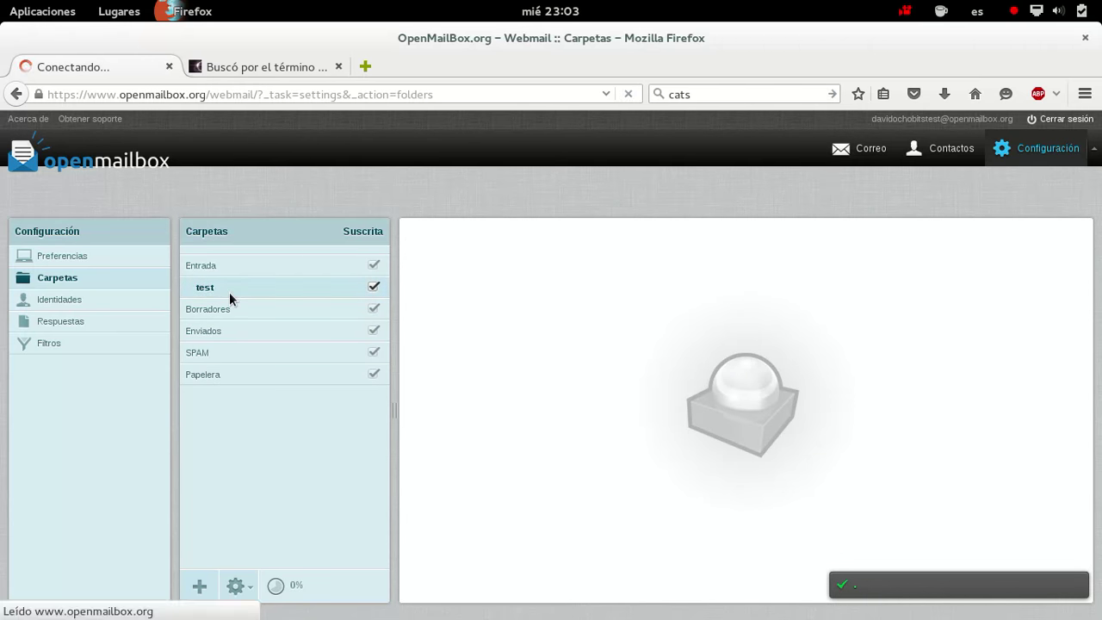
left_click(624, 327)
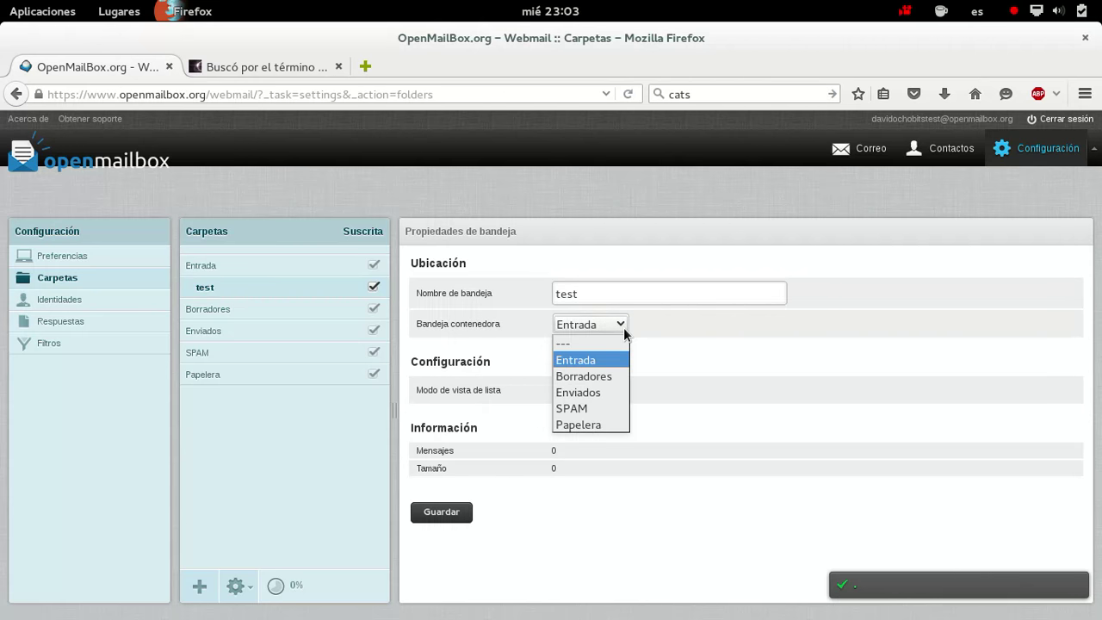
left_click(623, 327)
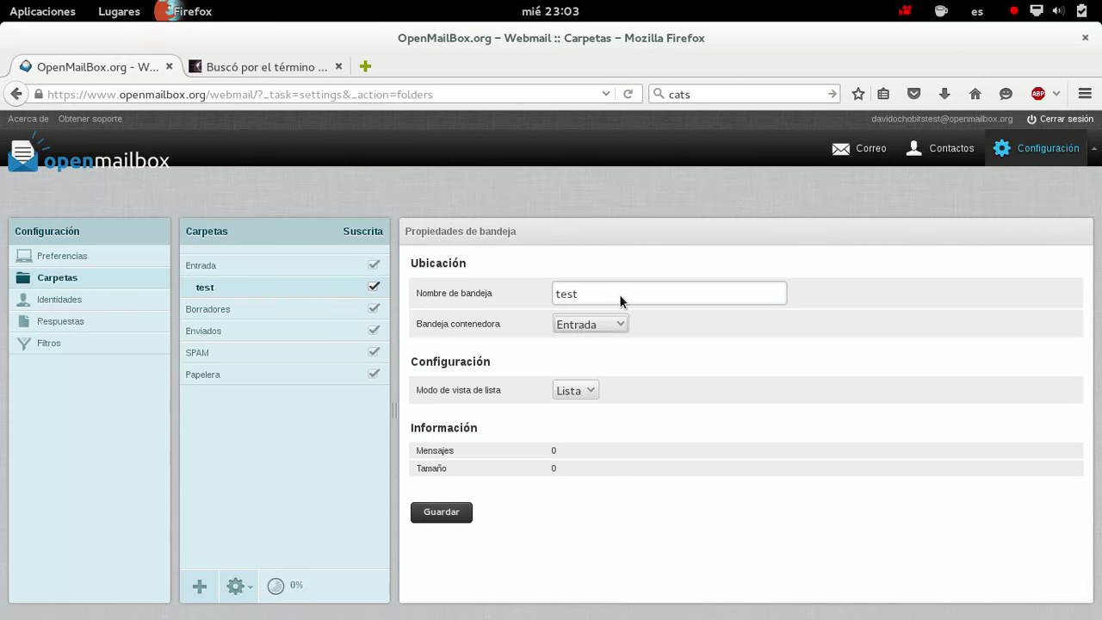
left_click(315, 292)
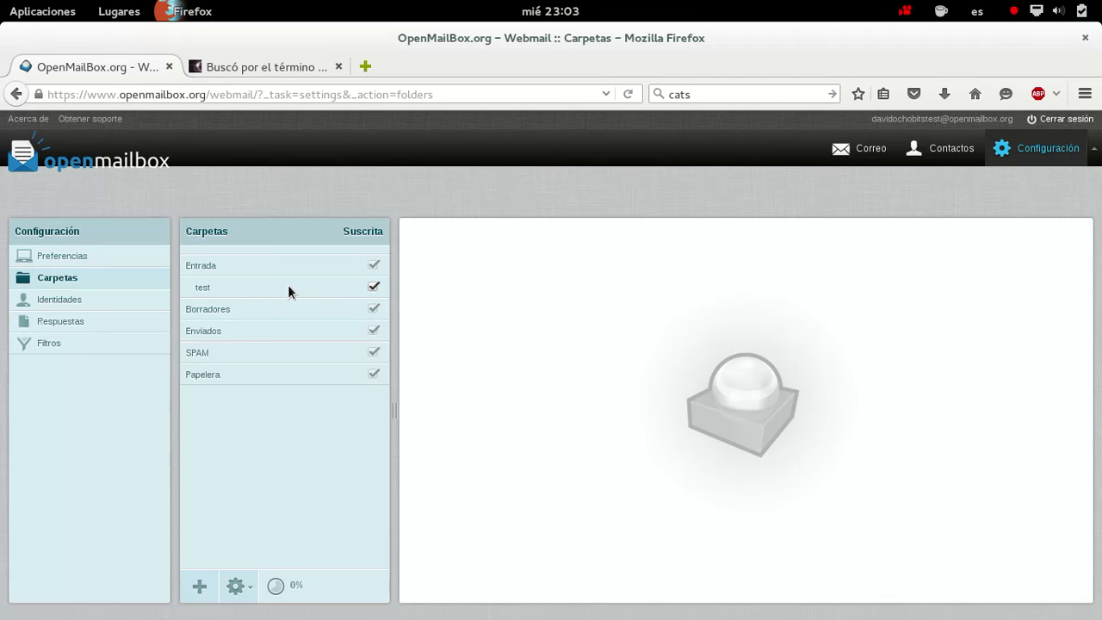
left_click(601, 296)
type("2")
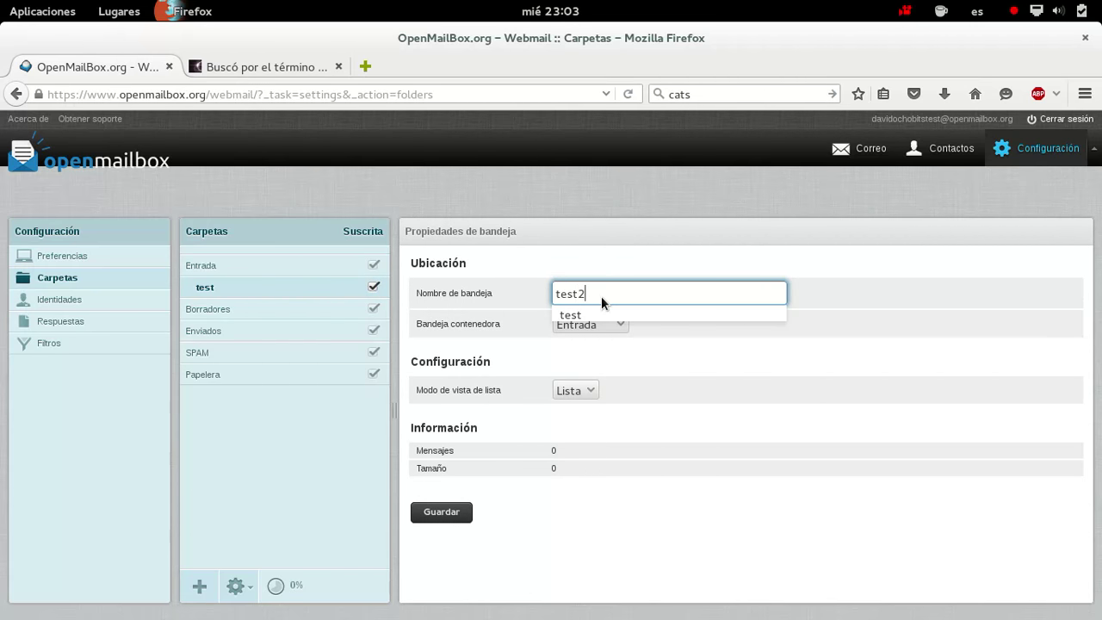
left_click(460, 513)
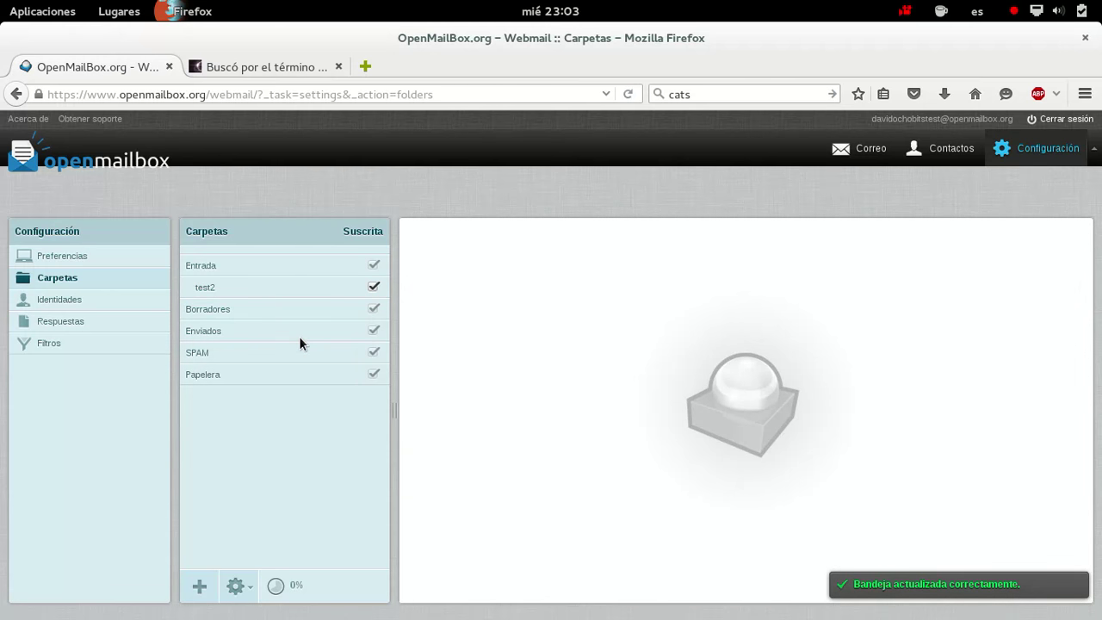
Open the empty test2 folder in Correo, then its properties under Administrar bandejas
left_click(54, 166)
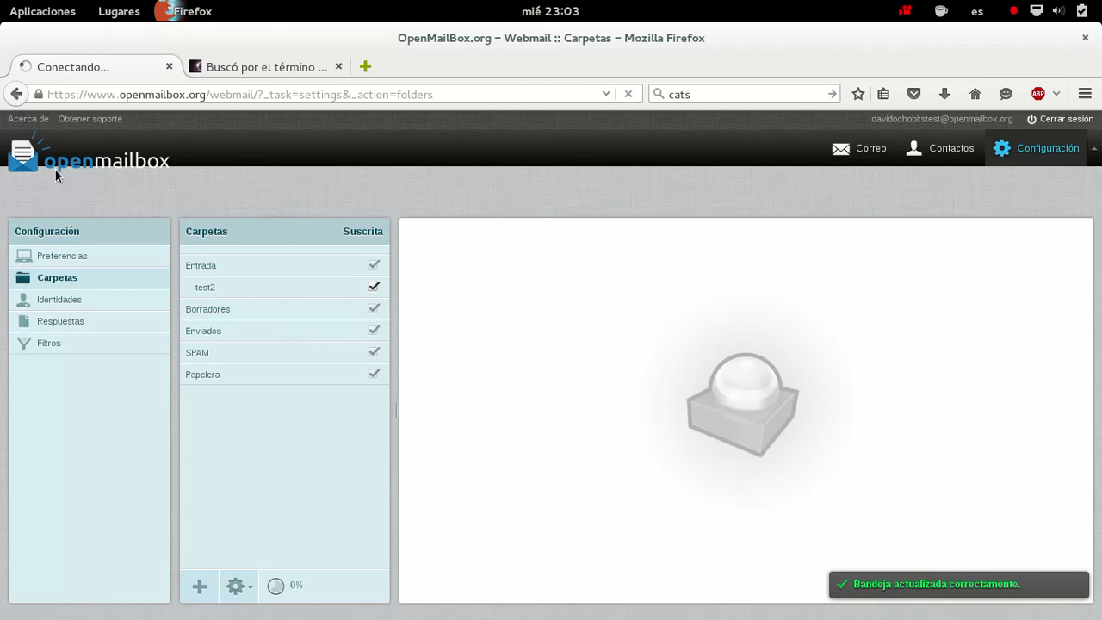
left_click(63, 254)
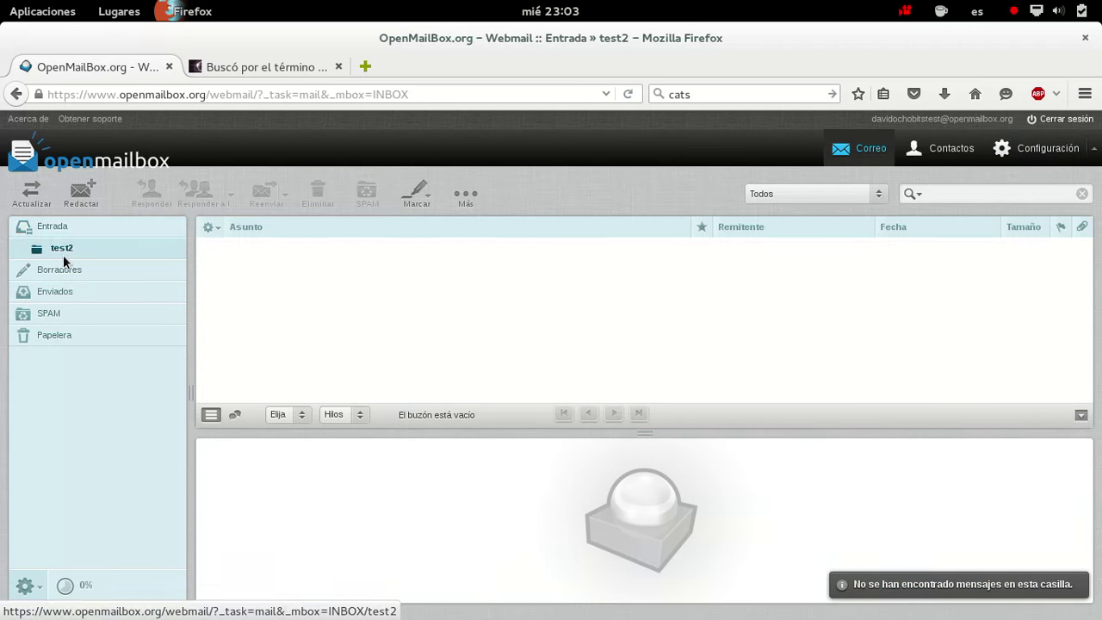
left_click(24, 587)
left_click(44, 559)
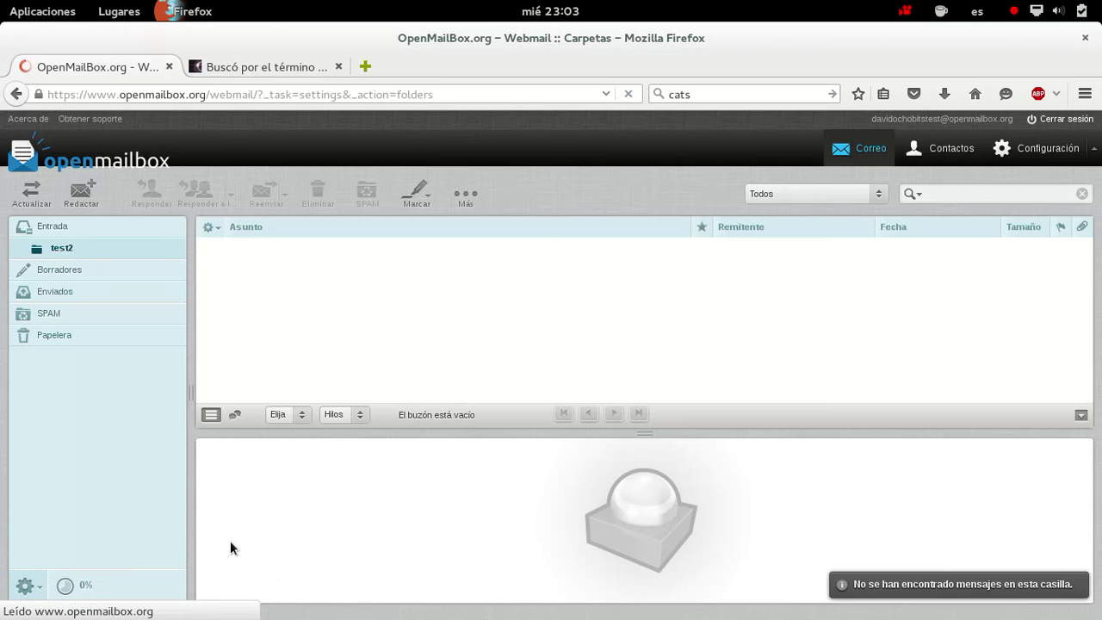
left_click(261, 291)
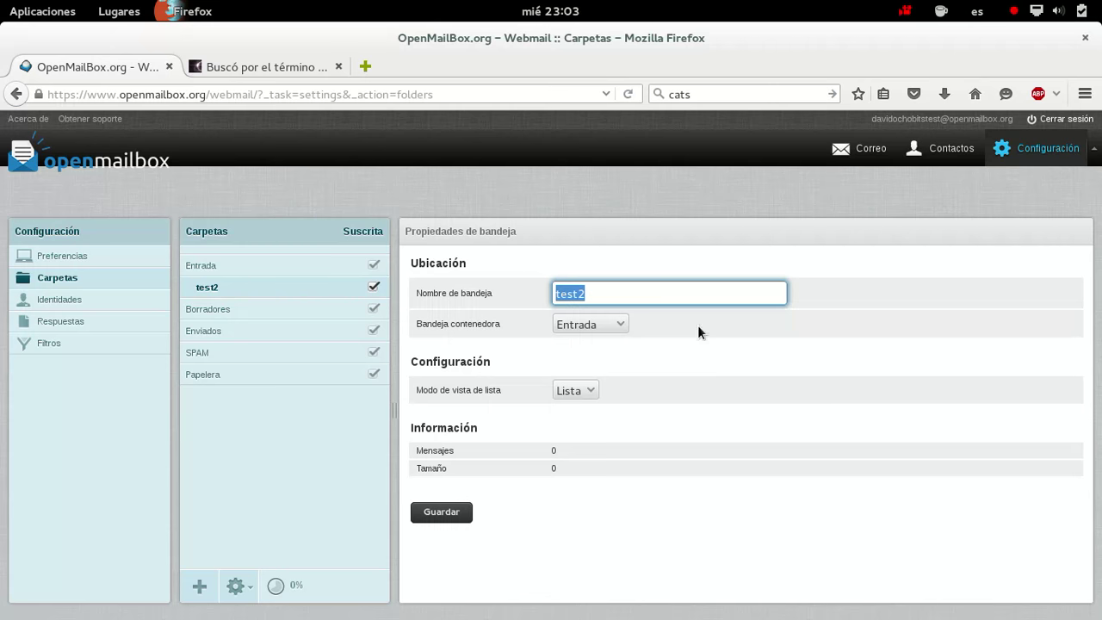
Review test2's parent-folder choices and Borradores' properties, then go to Preferencias
left_click(625, 328)
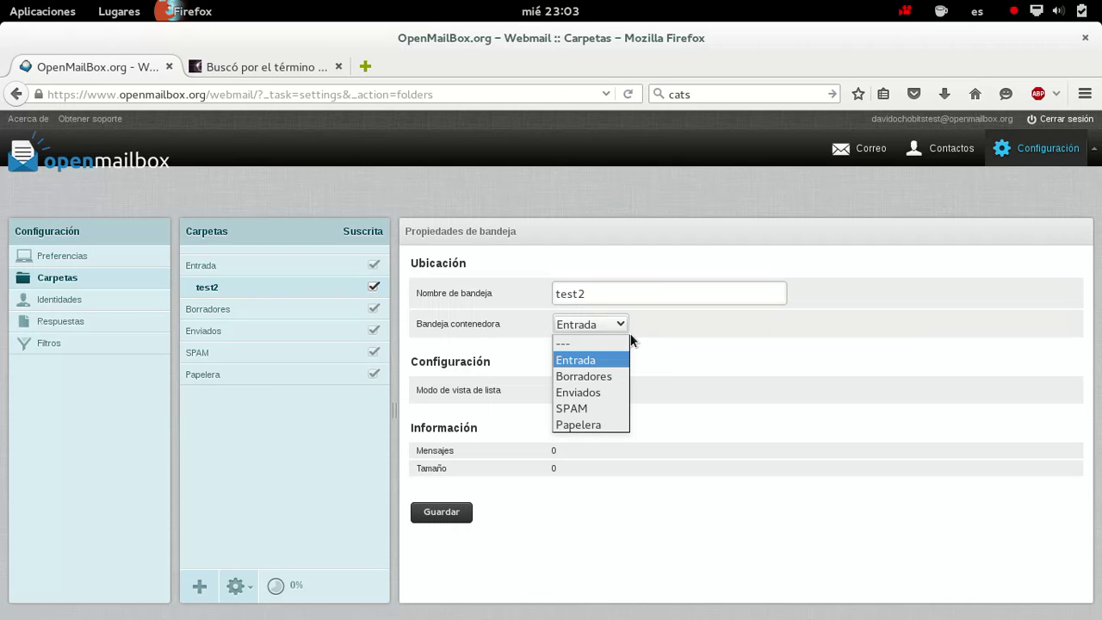
left_click(687, 335)
left_click(285, 312)
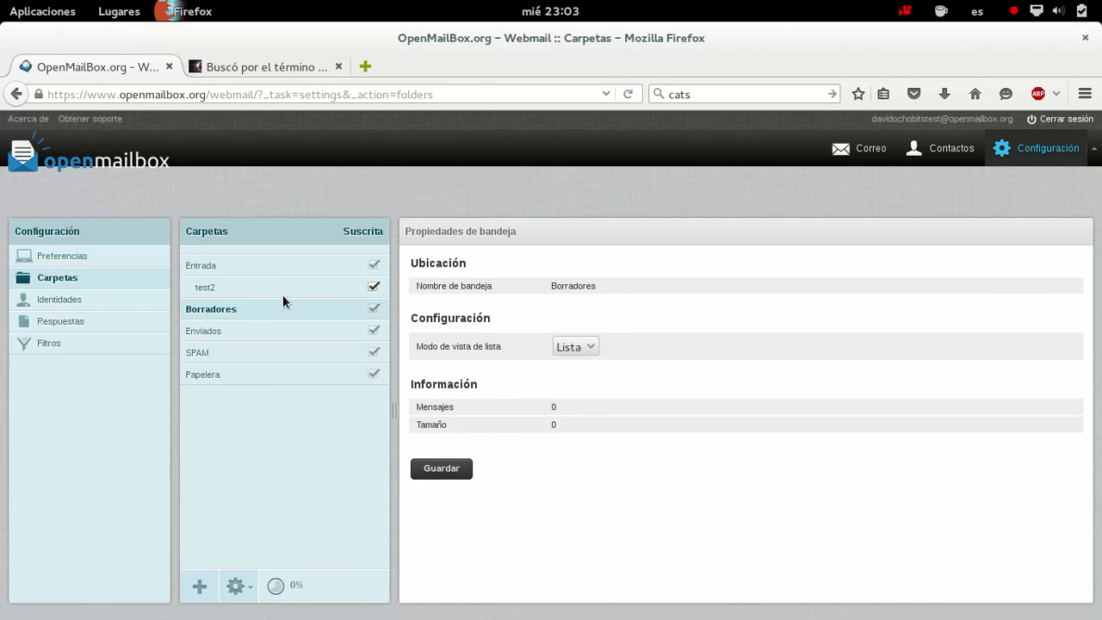
left_click(291, 289)
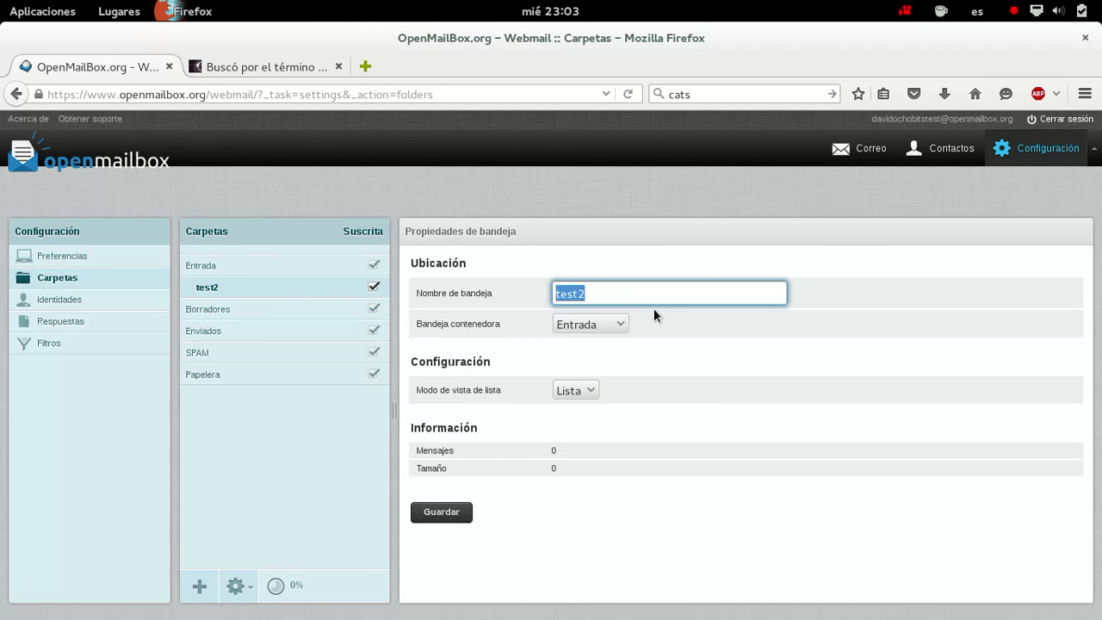
left_click(626, 328)
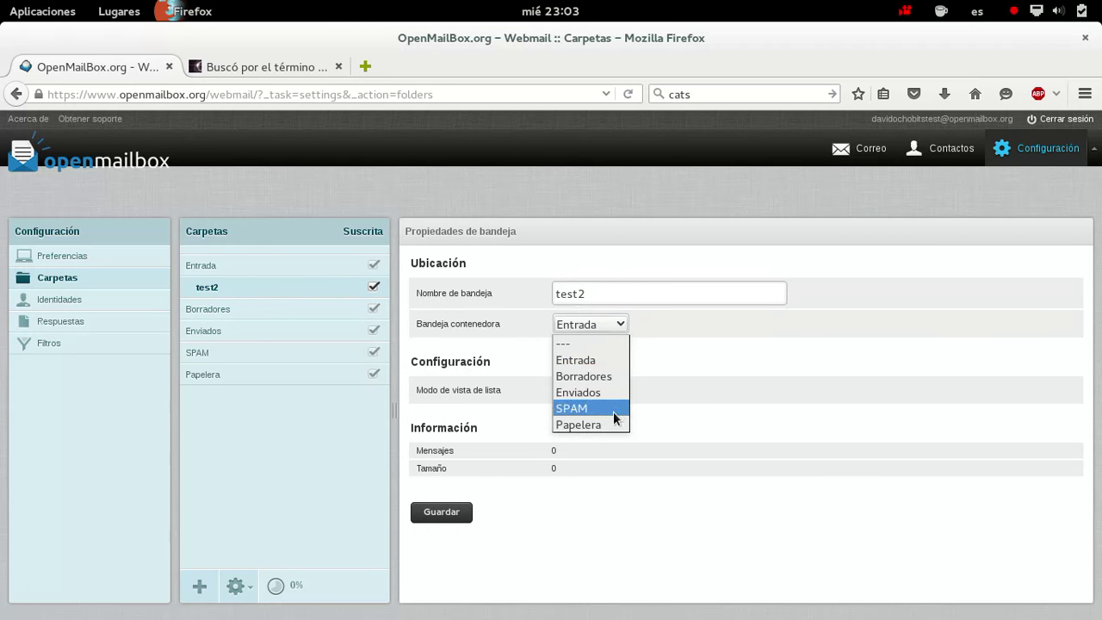
left_click(601, 343)
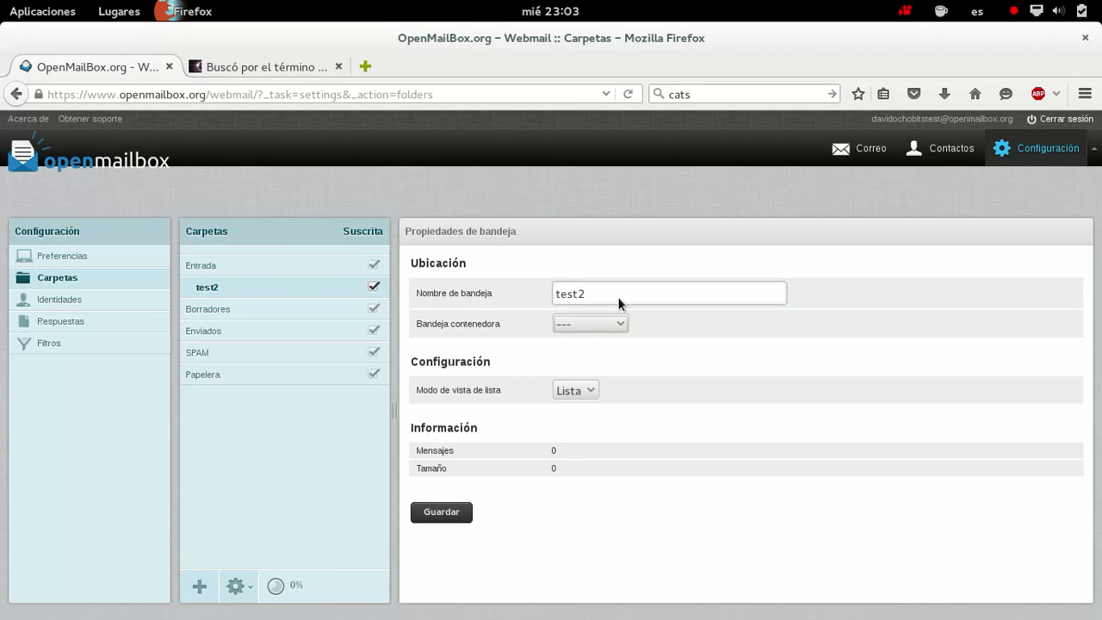
left_click(105, 257)
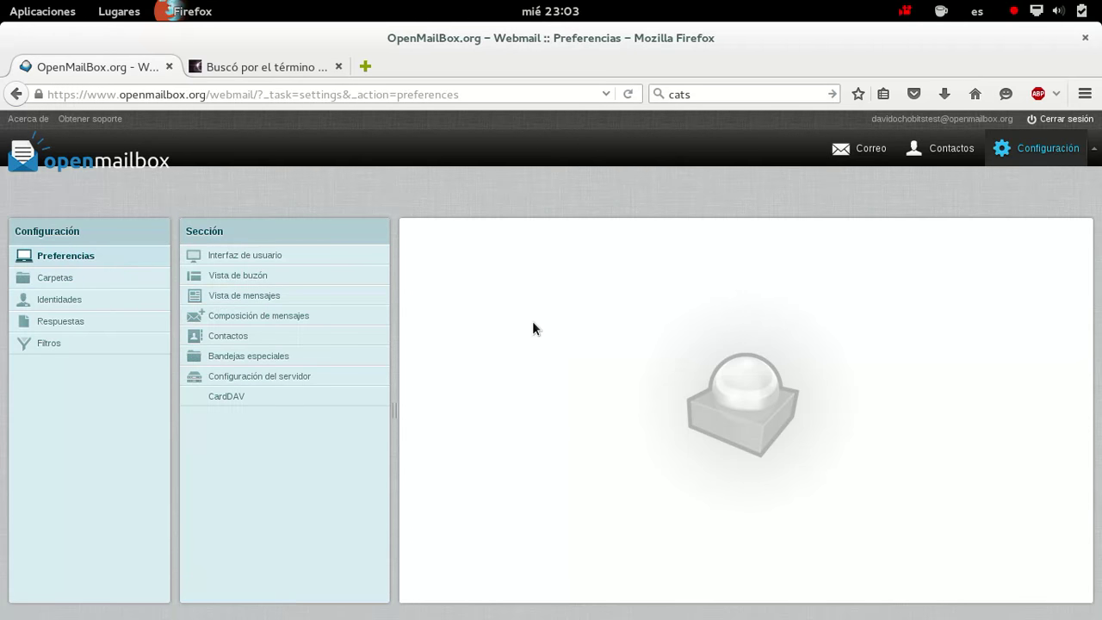
Review the Interfaz de usuario, mailbox view, Vista de mensajes and Composición preference sections
left_click(255, 256)
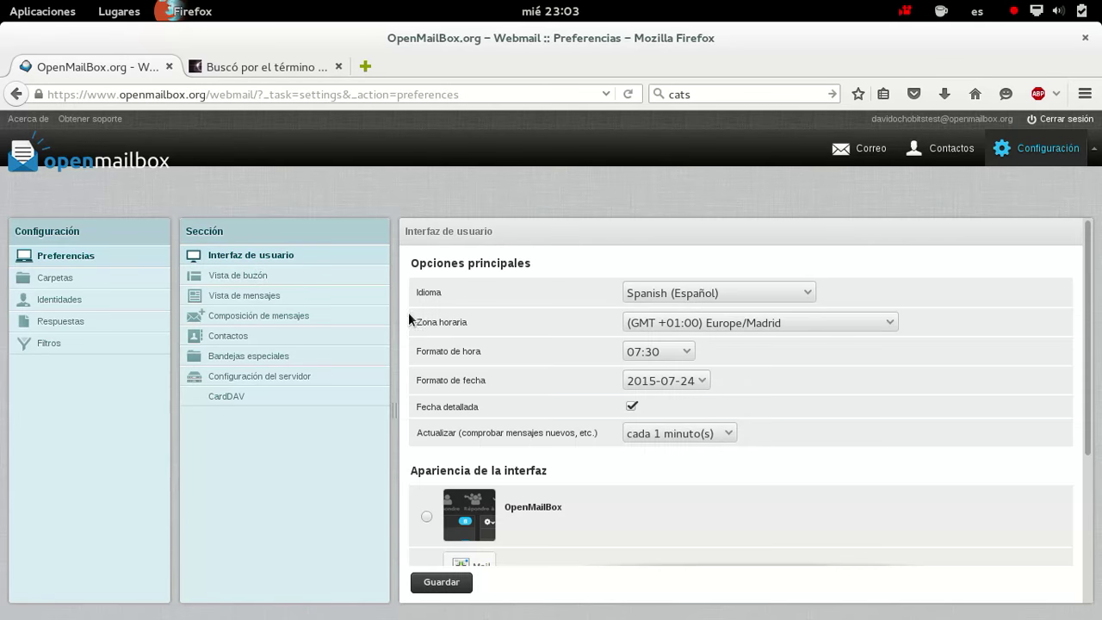
scroll(657, 310, "down", 5)
scroll(579, 306, "up", 5)
left_click(241, 278)
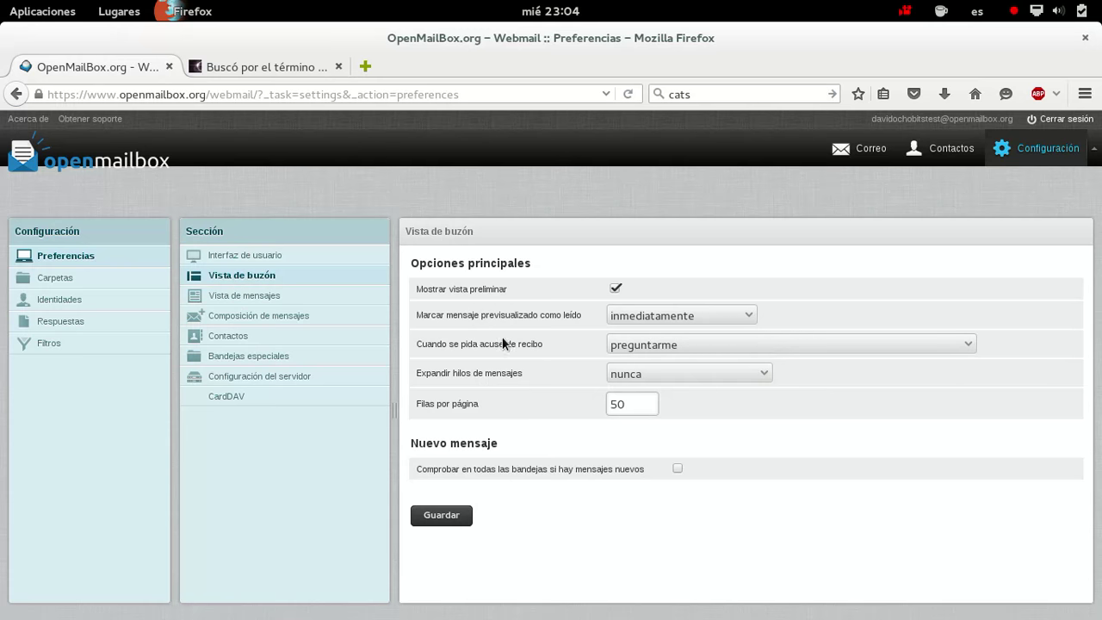
left_click(236, 295)
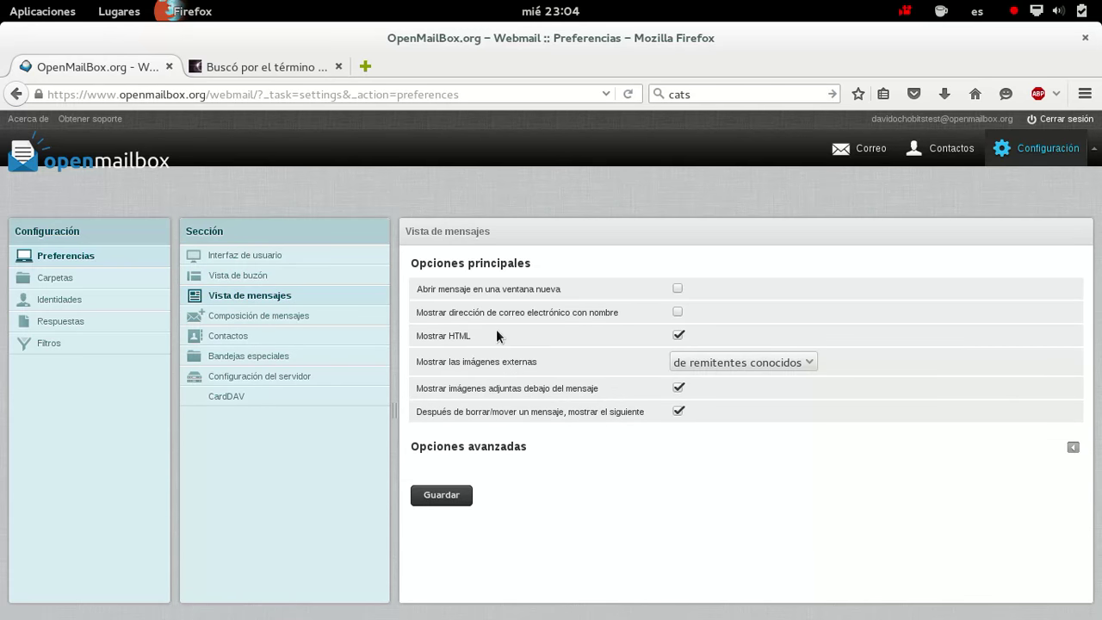
left_click(246, 317)
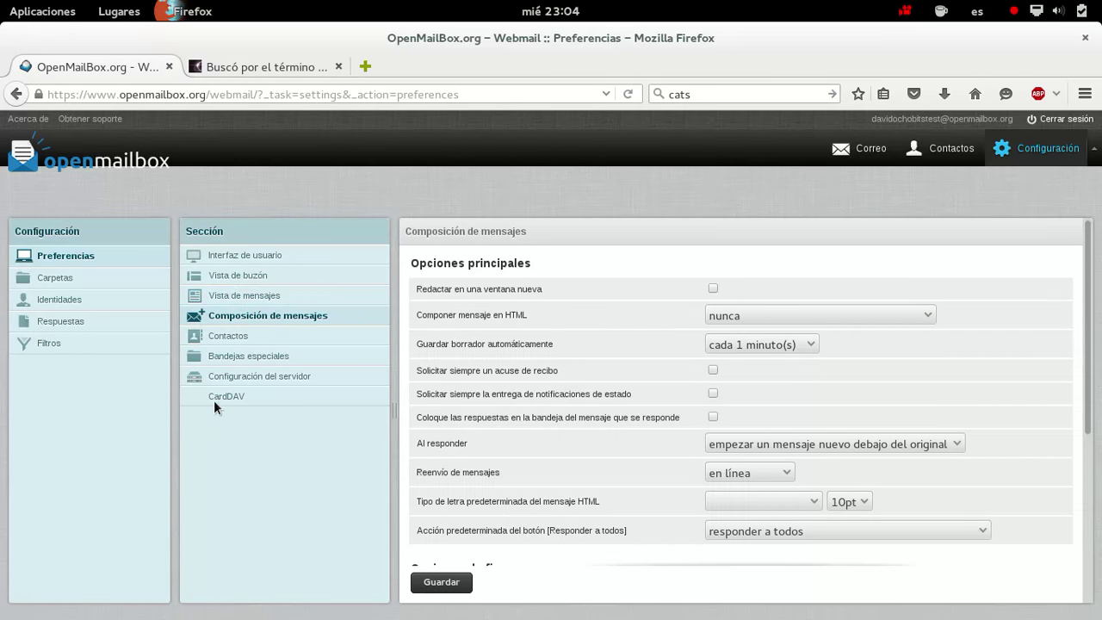
Review Contactos, Bandejas especiales and Configuración del servidor, then return to Carpetas folder settings
scroll(513, 380, "down", 4)
scroll(510, 408, "down", 1)
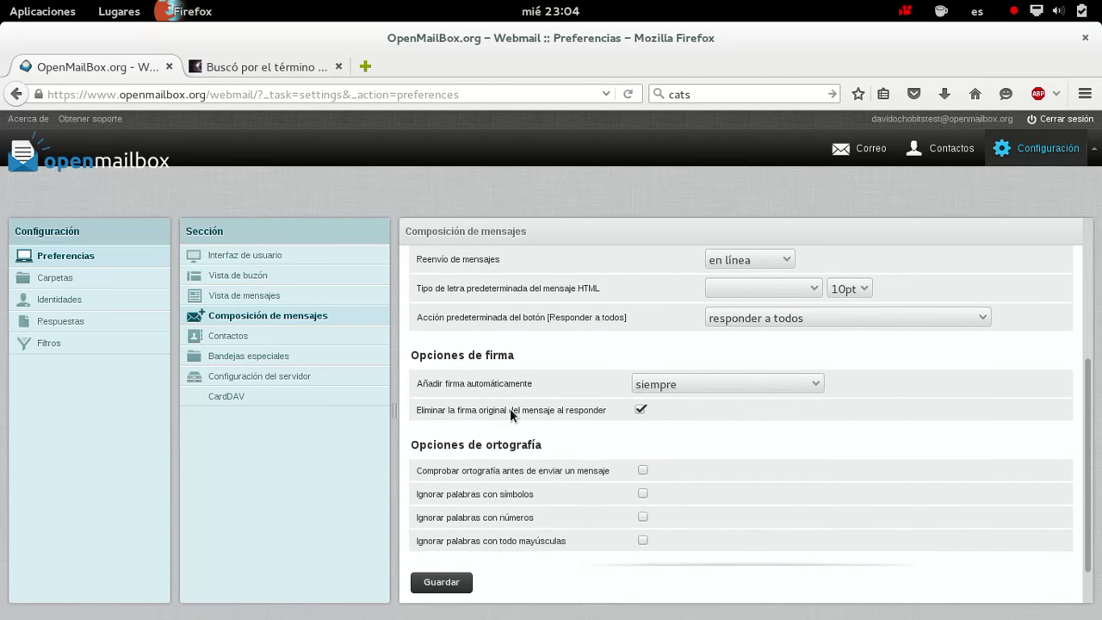
scroll(509, 413, "down", 1)
left_click(241, 354)
left_click(238, 337)
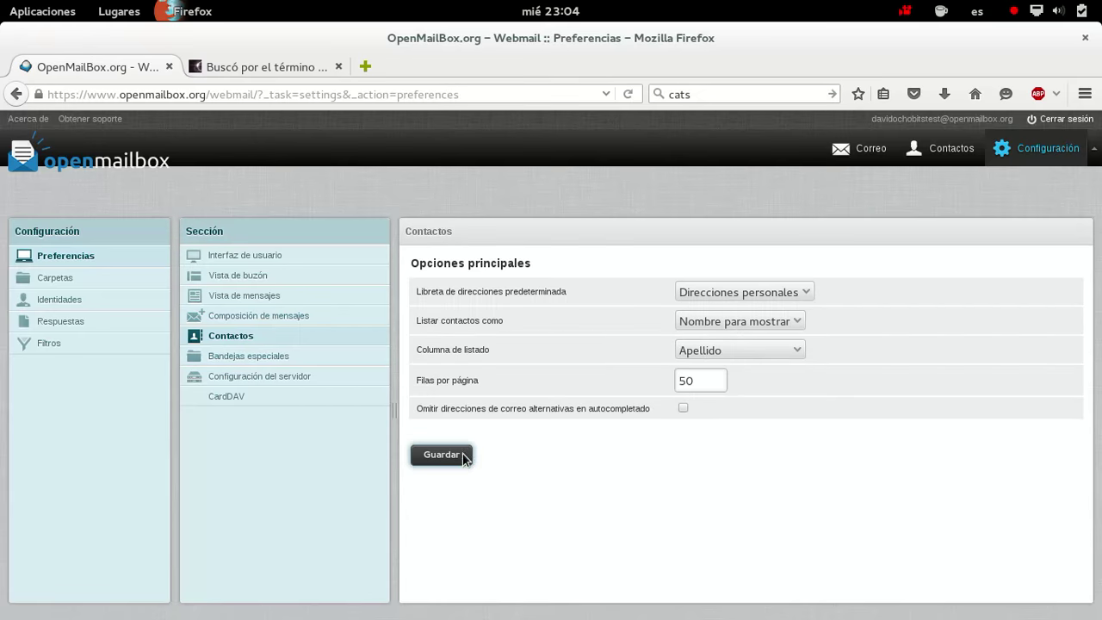
left_click(276, 360)
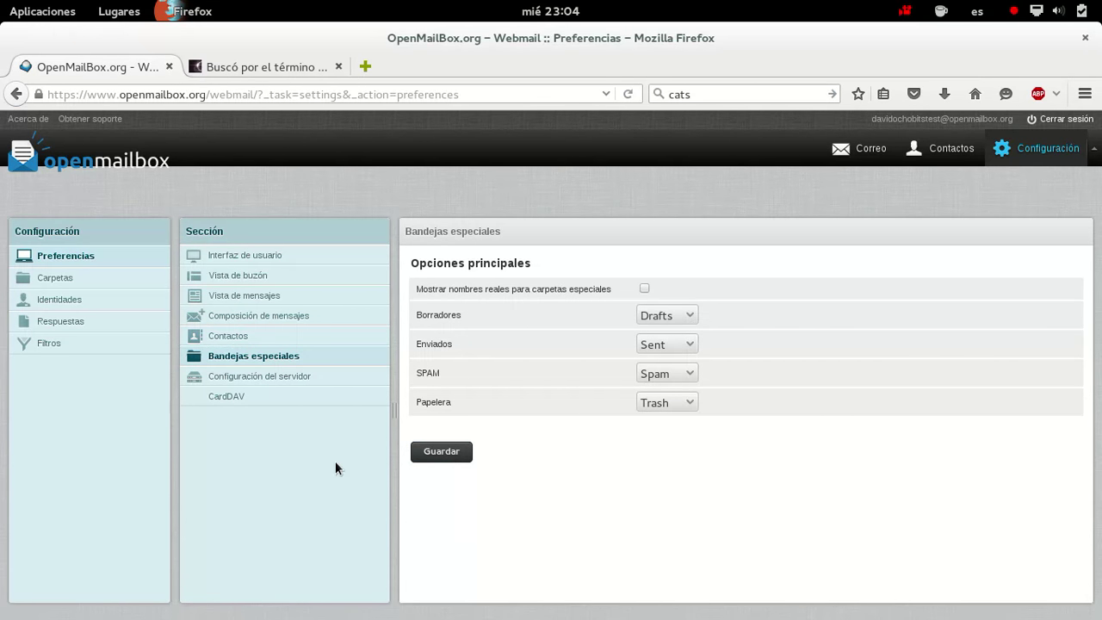
left_click(292, 378)
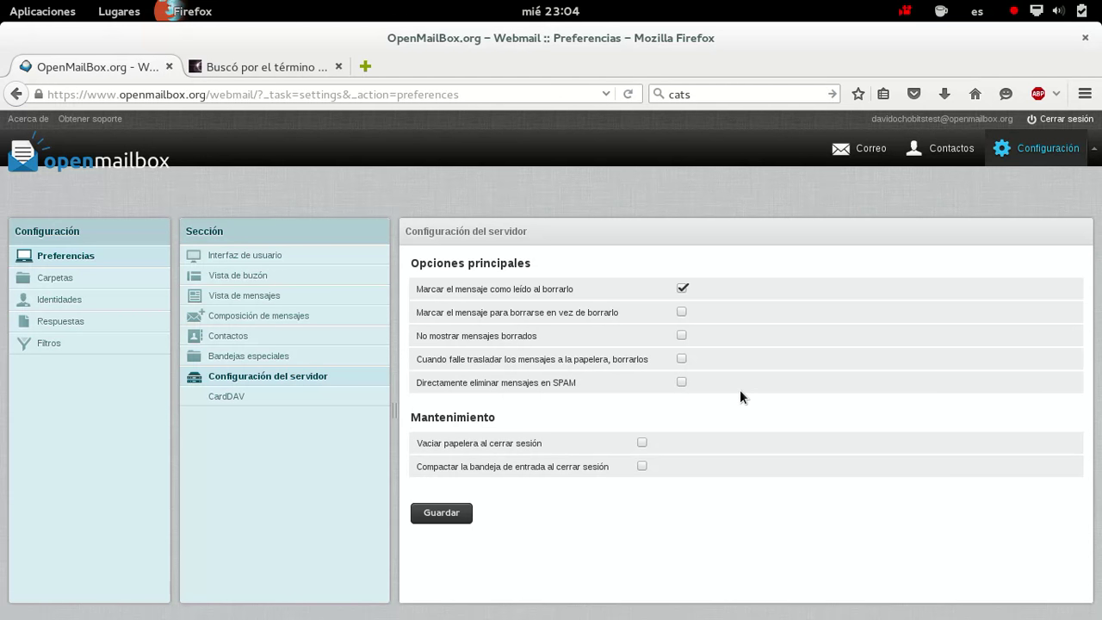
left_click(74, 284)
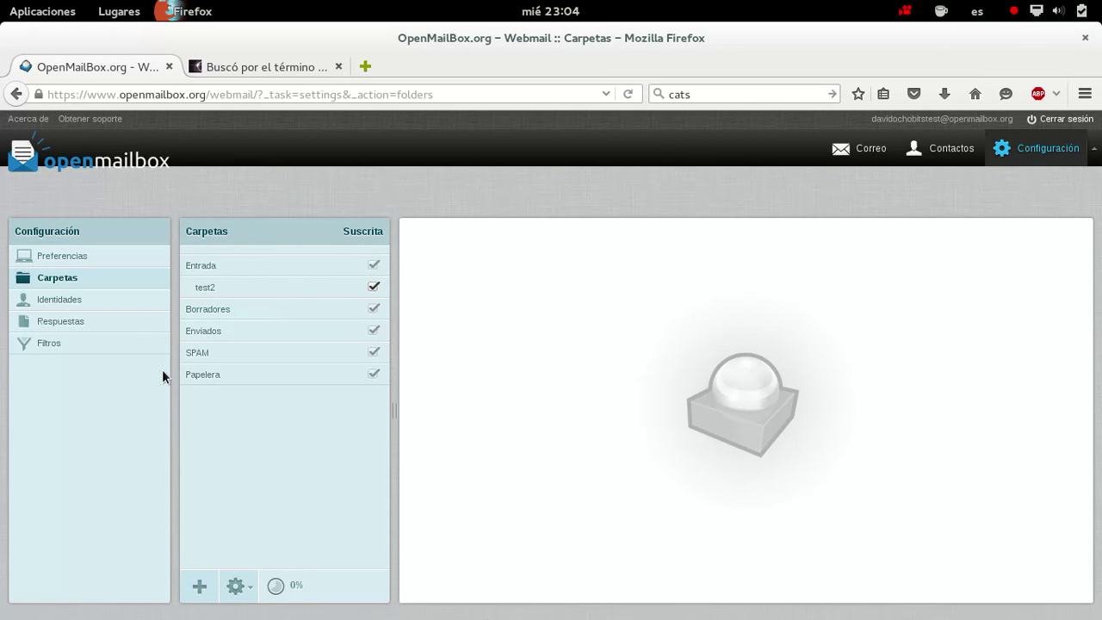
Open the account's identity under Identidades and place the cursor in the Firma box
left_click(65, 299)
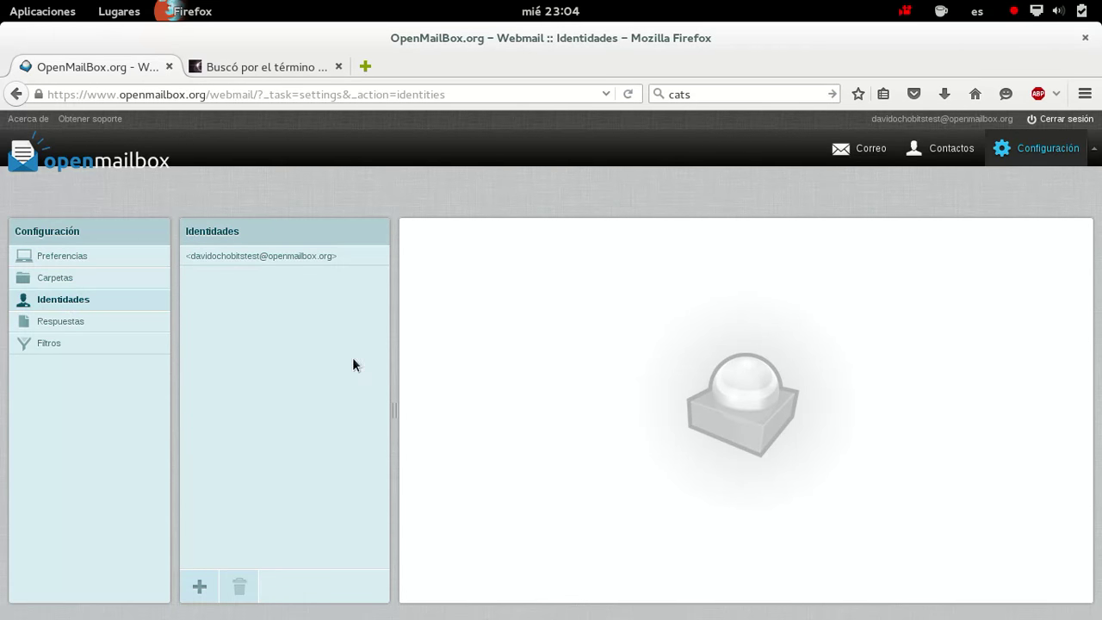
left_click(294, 263)
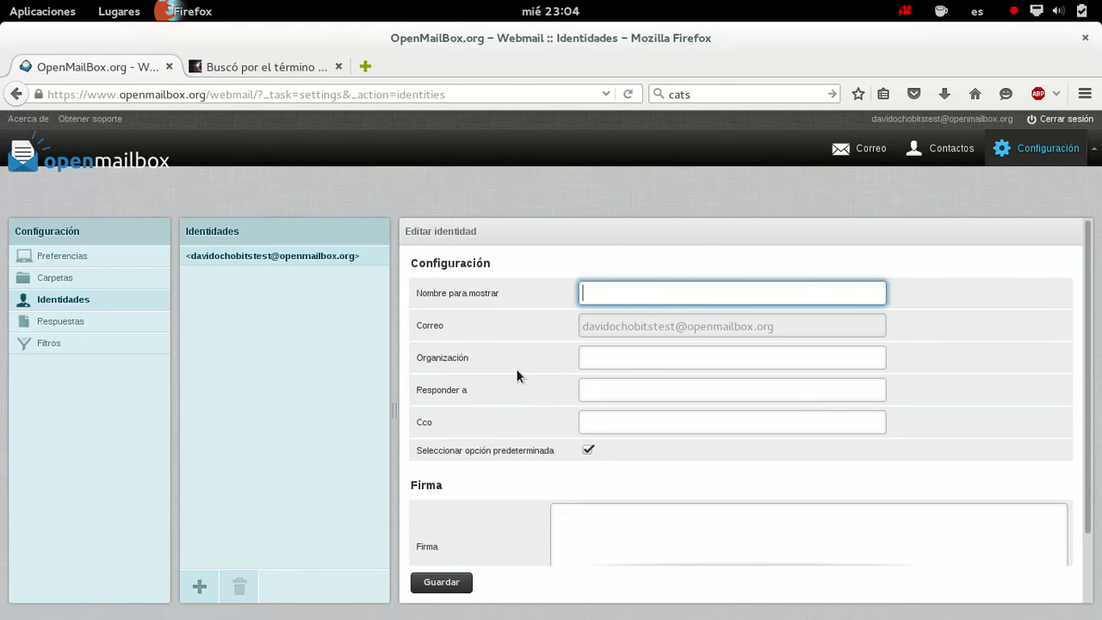
scroll(629, 472, "down", 2)
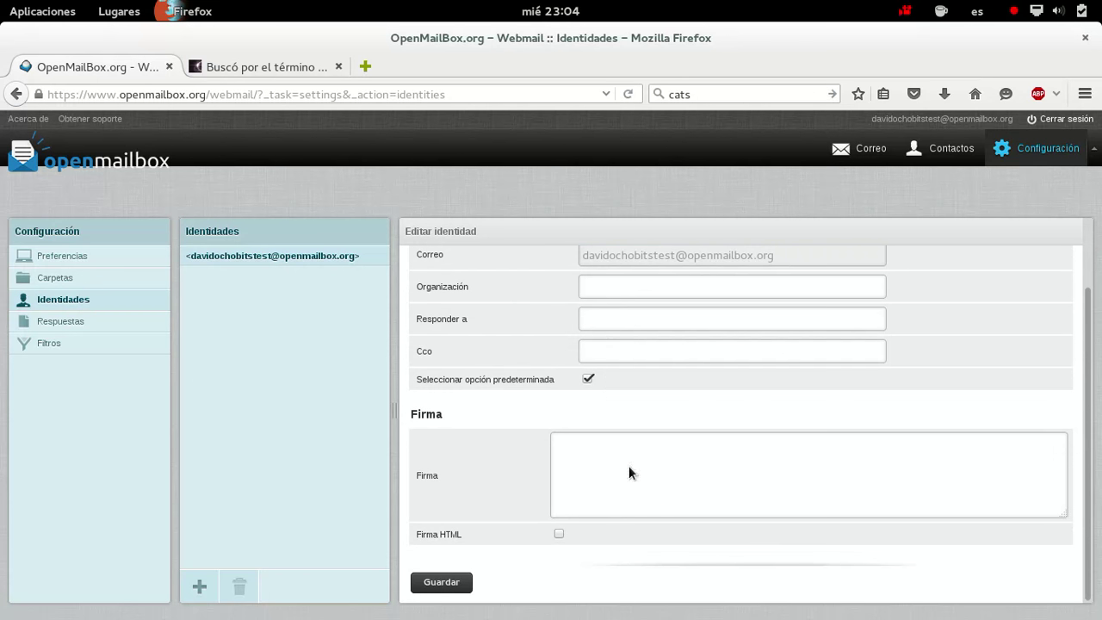
scroll(634, 493, "up", 2)
scroll(634, 493, "down", 2)
left_click(650, 492)
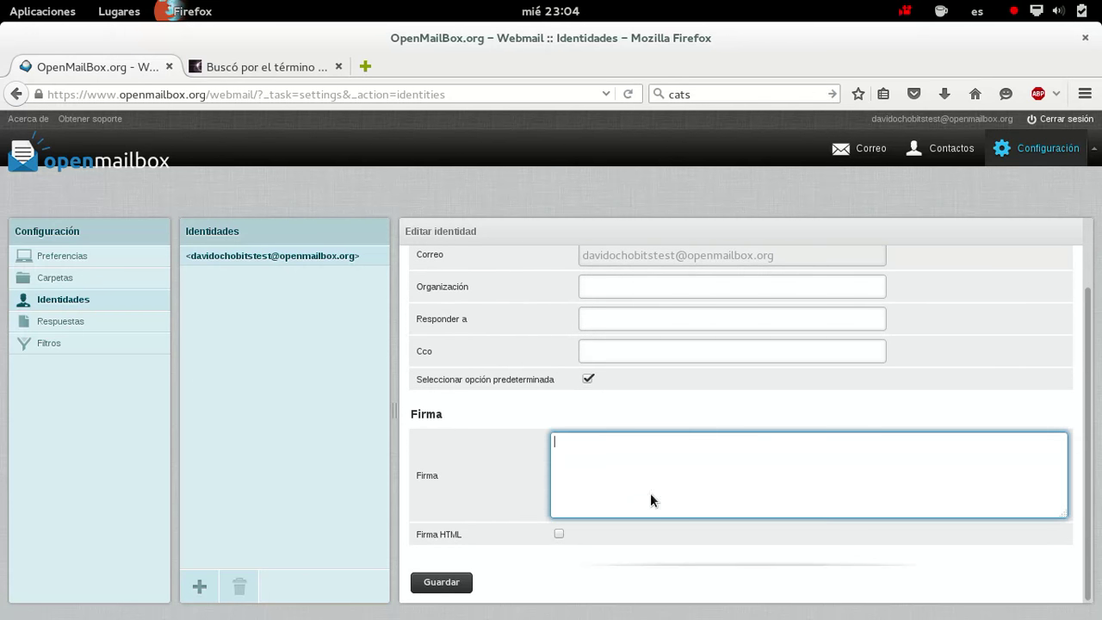
scroll(578, 461, "up", 2)
scroll(595, 462, "down", 2)
Enter a signature: the user's name, then 'Administrador de web ochobitshacenunbyte.com'; save it
type("davidochobits")
key("Return")
type("ADministrad")
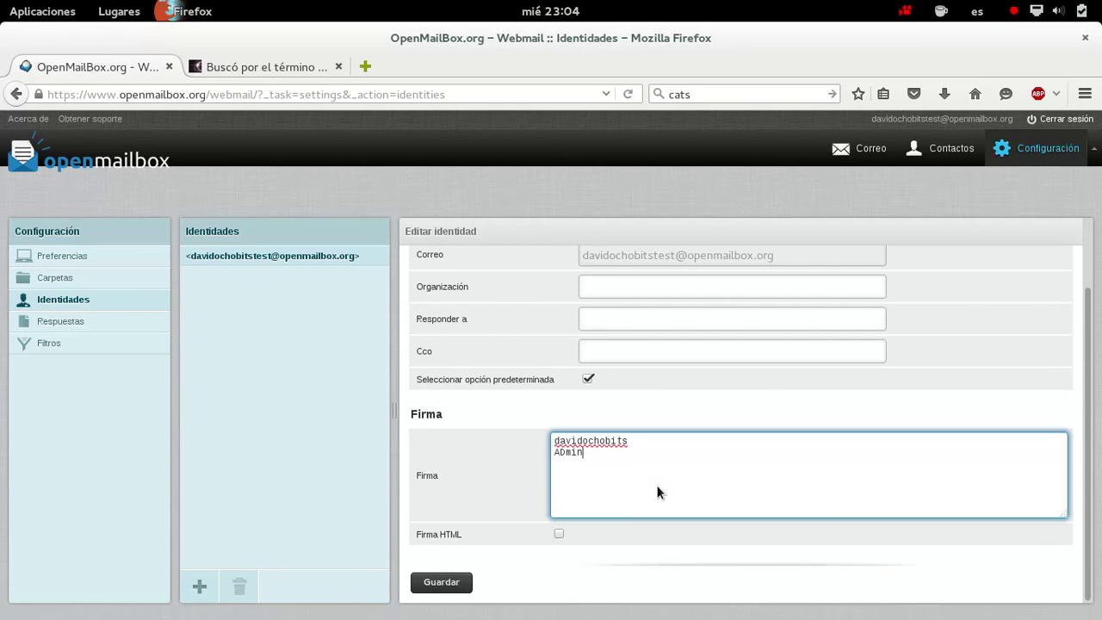
key("BackSpace")
key("BackSpace")
key("BackSpace")
key("BackSpace")
key("BackSpace")
key("BackSpace")
key("BackSpace")
key("BackSpace")
key("BackSpace")
key("BackSpace")
type("ad")
key("BackSpace")
key("BackSpace")
type("dministrador de web ochobitshacenunbyte.com")
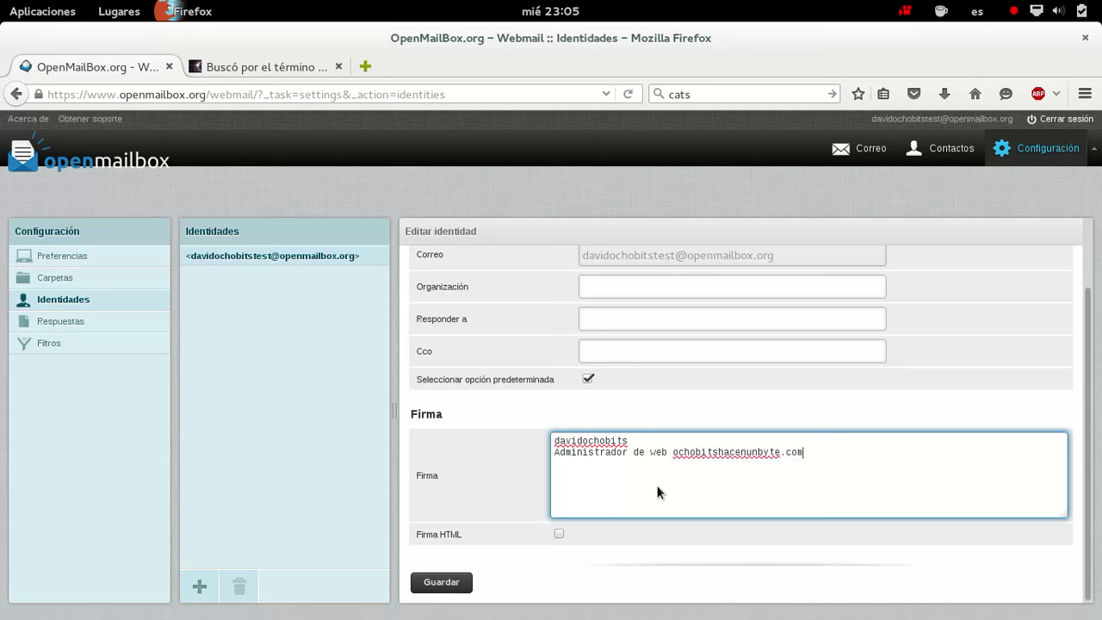
left_click(443, 583)
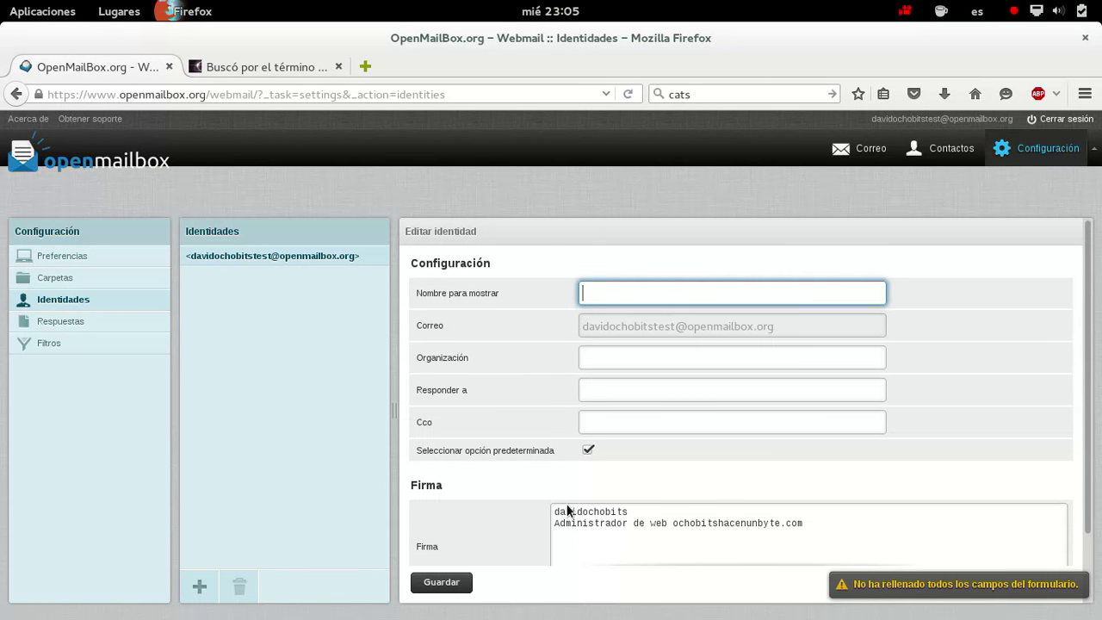
Look at the new canned response and new filter set forms, then return to the Entrada inbox
left_click(95, 320)
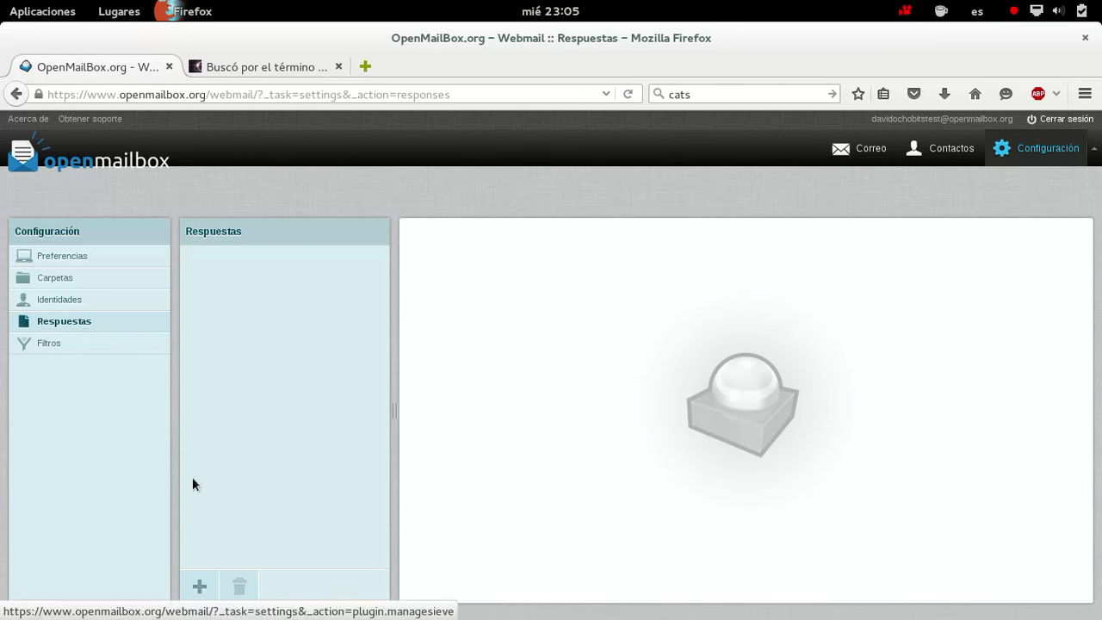
left_click(201, 589)
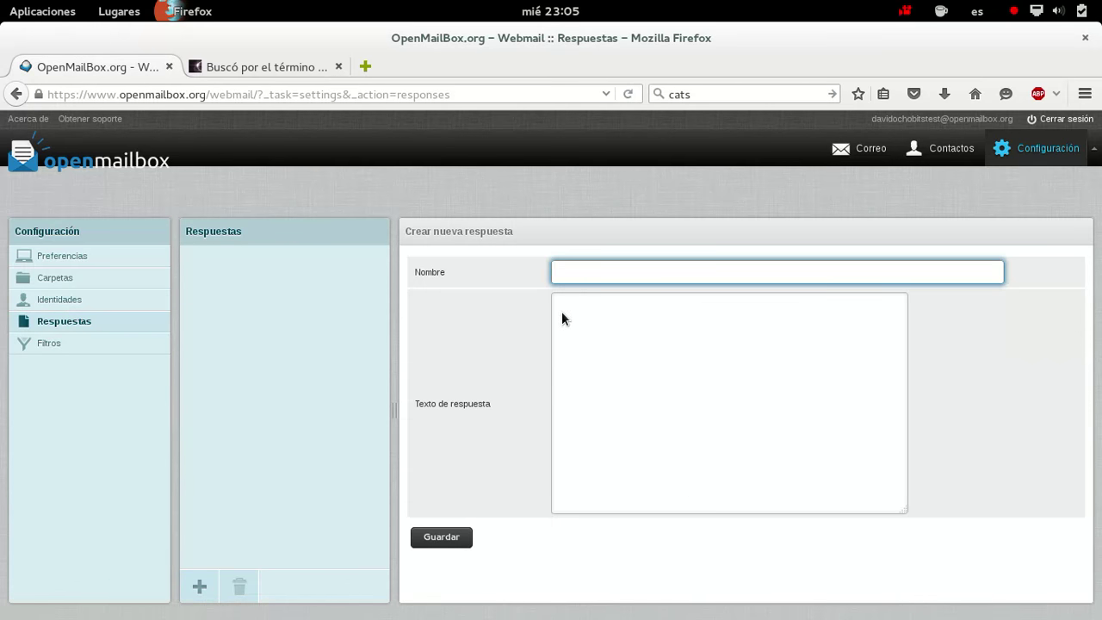
left_click(72, 344)
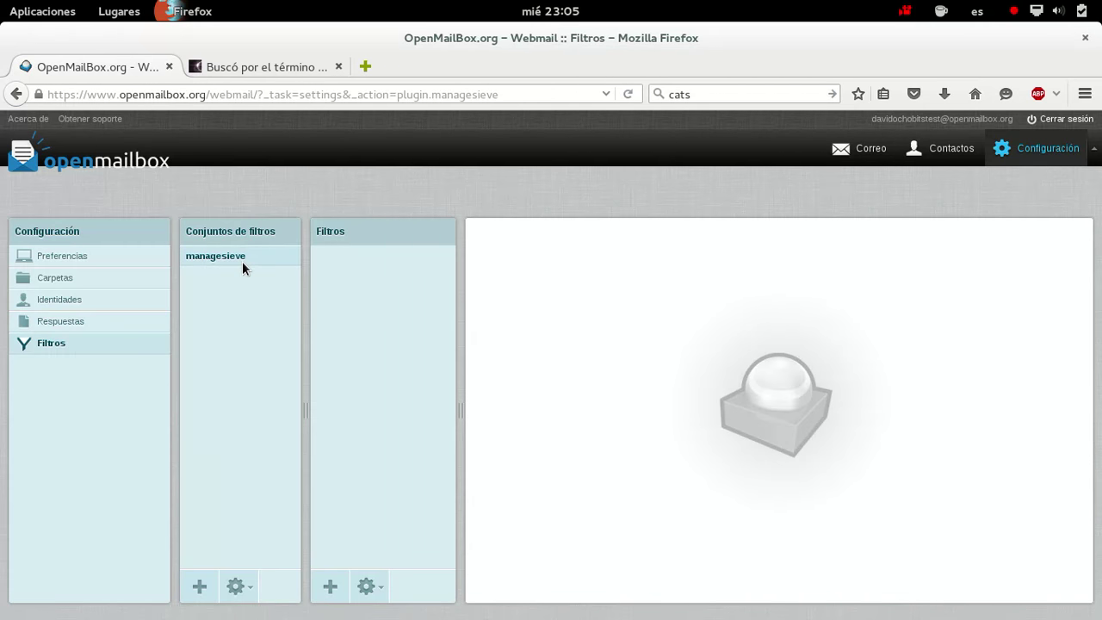
left_click(212, 598)
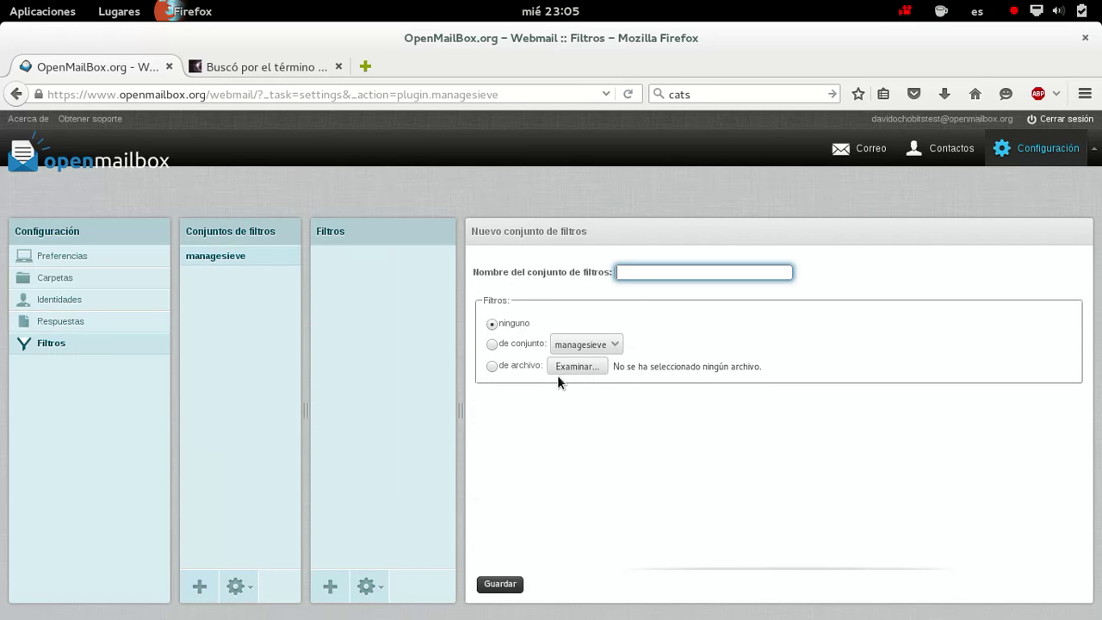
left_click(101, 167)
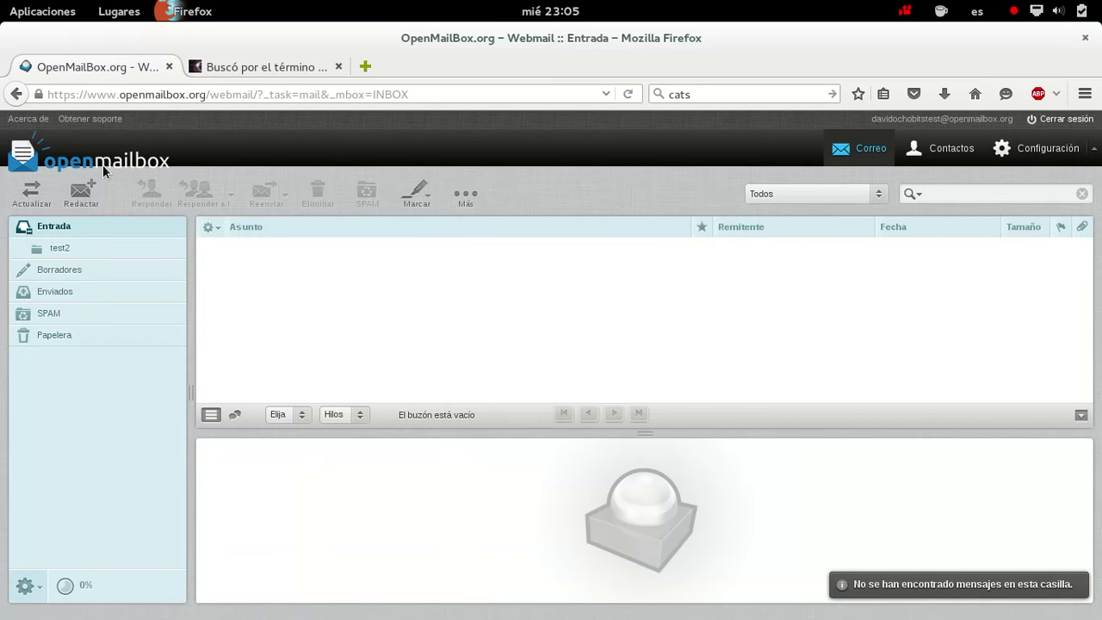
left_click(84, 197)
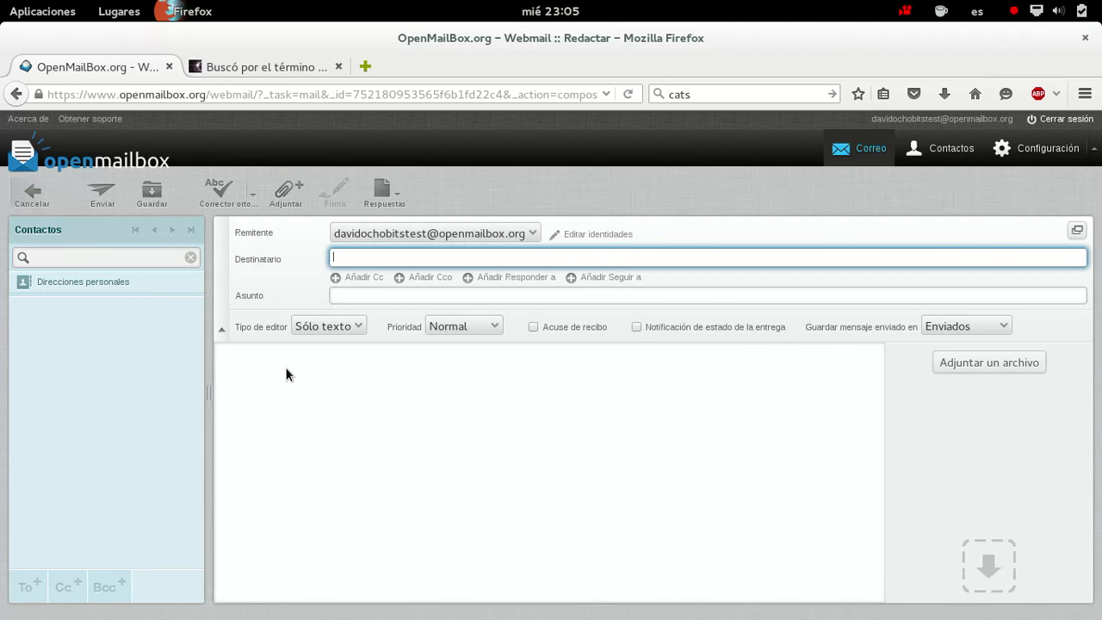
left_click(89, 285)
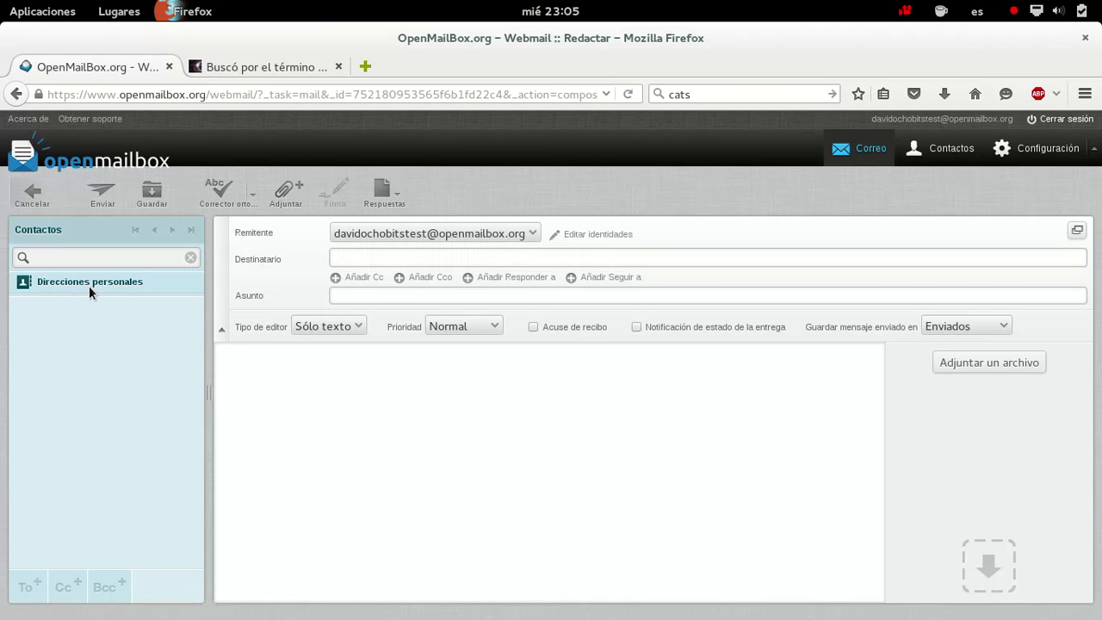
left_click(34, 199)
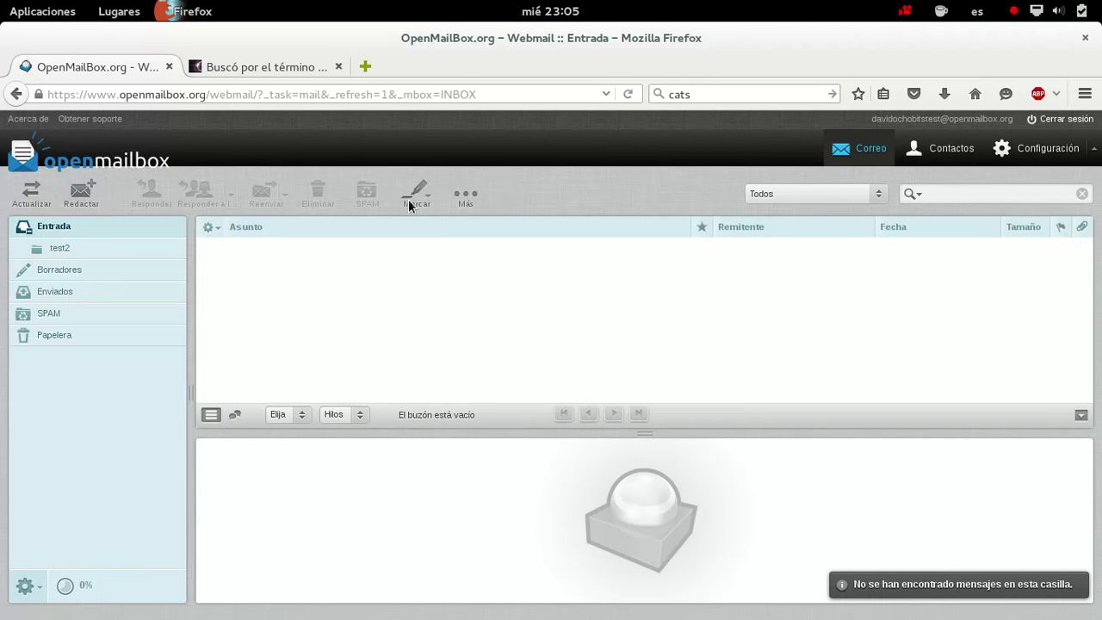
left_click(40, 143)
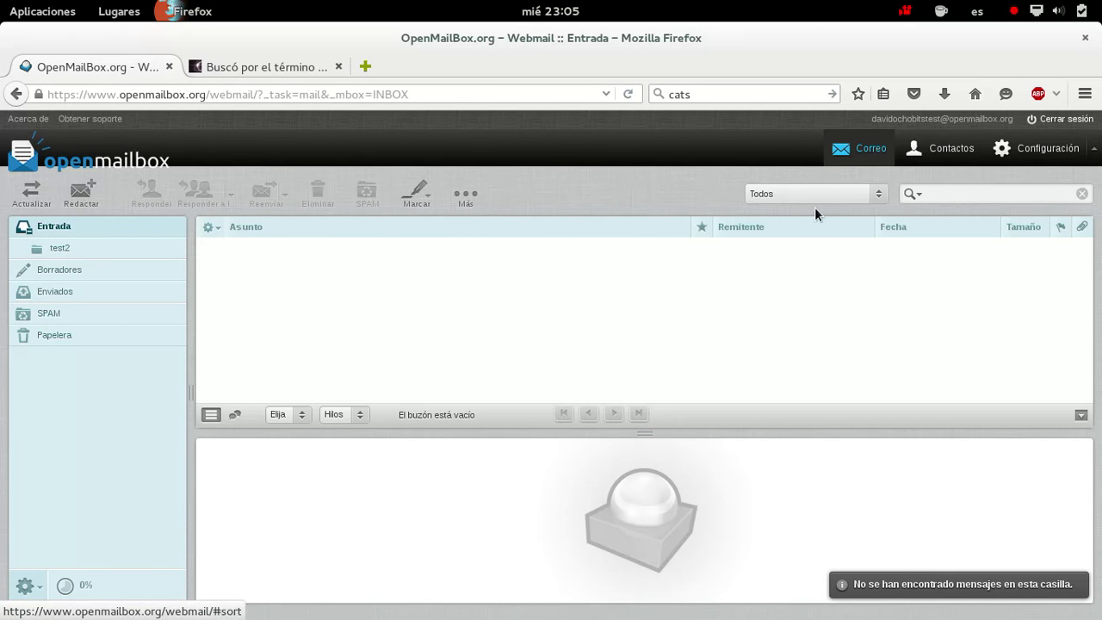
Create a new contact group named 'test' in the address book
left_click(951, 148)
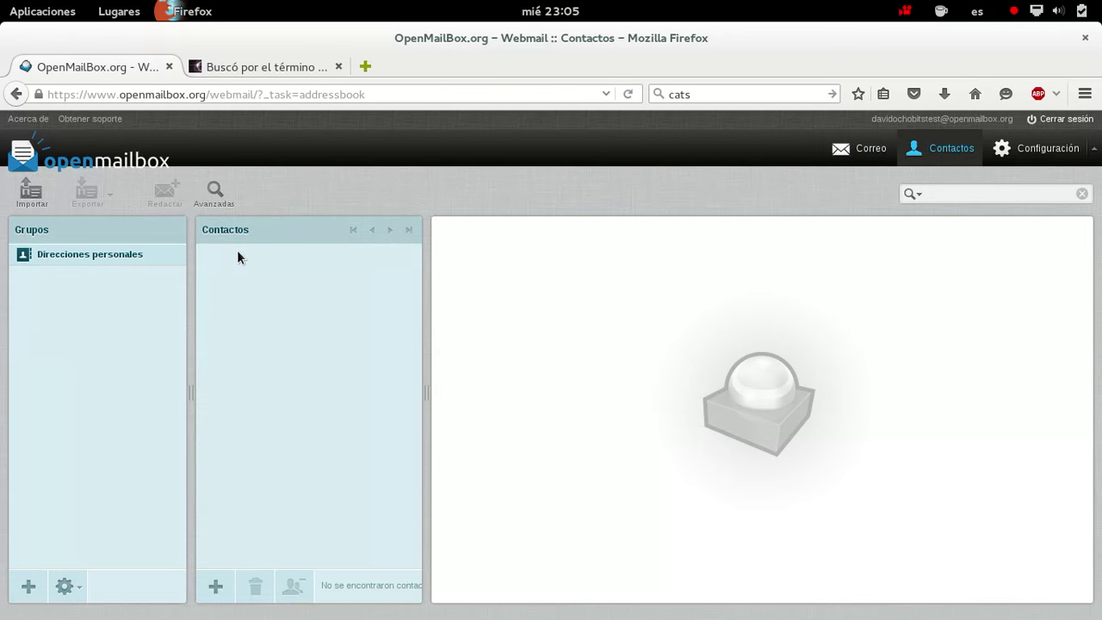
left_click(28, 588)
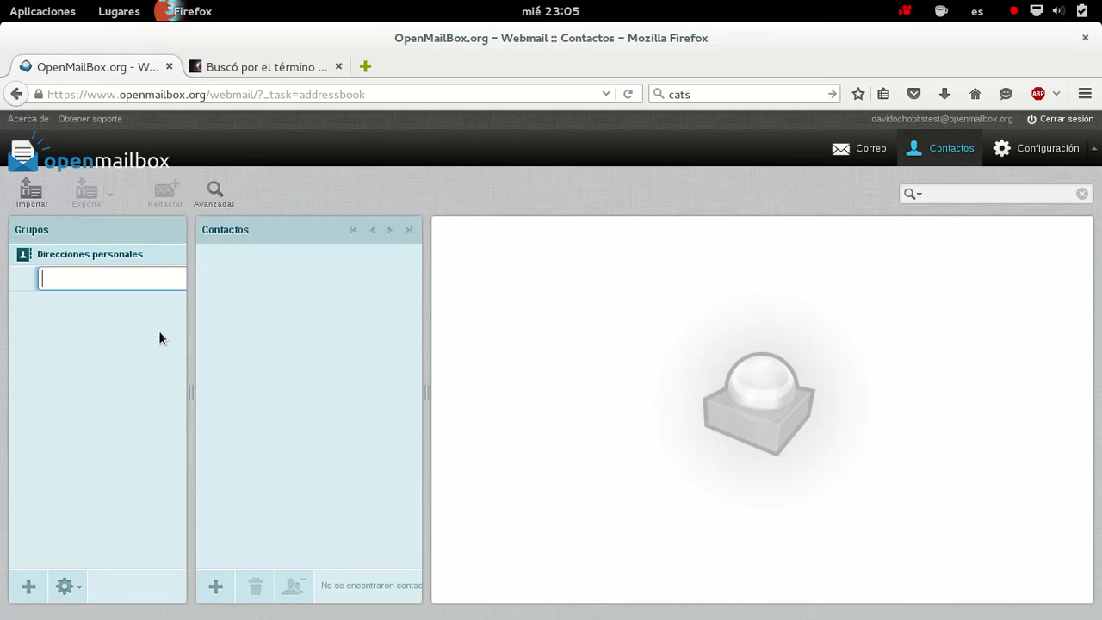
type("test")
key("Return")
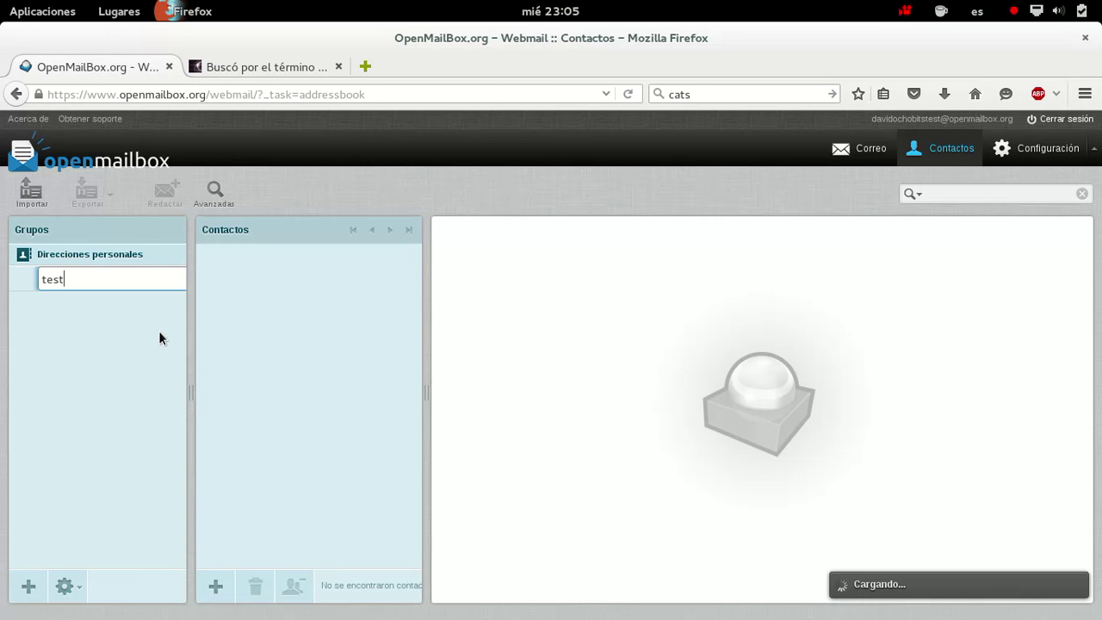
Select the test group and start a blank new contact in it
left_click(67, 277)
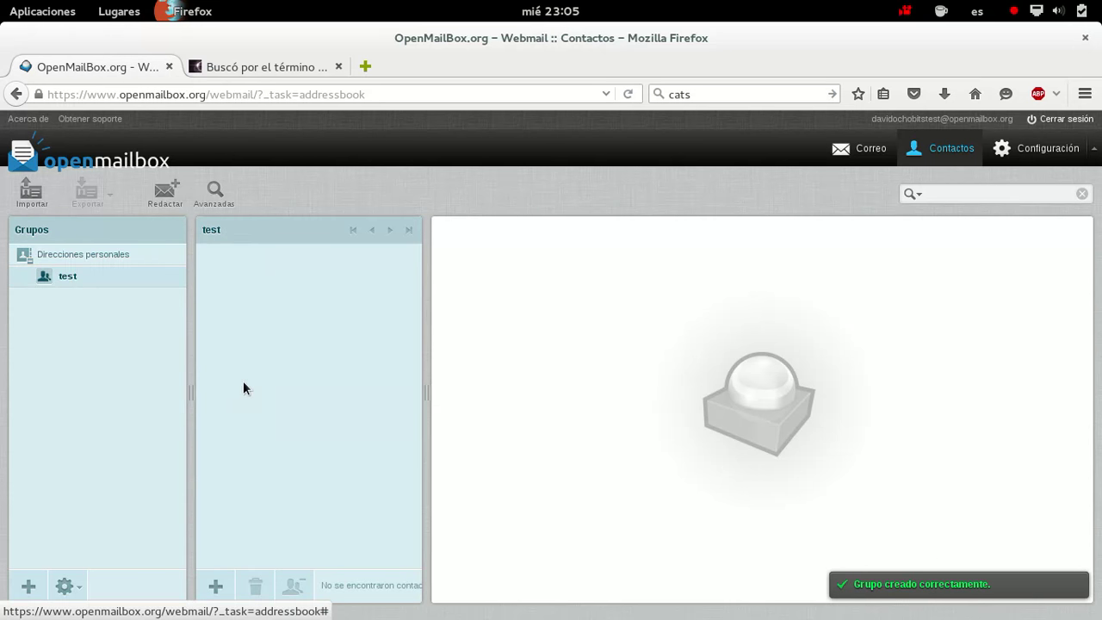
left_click(220, 589)
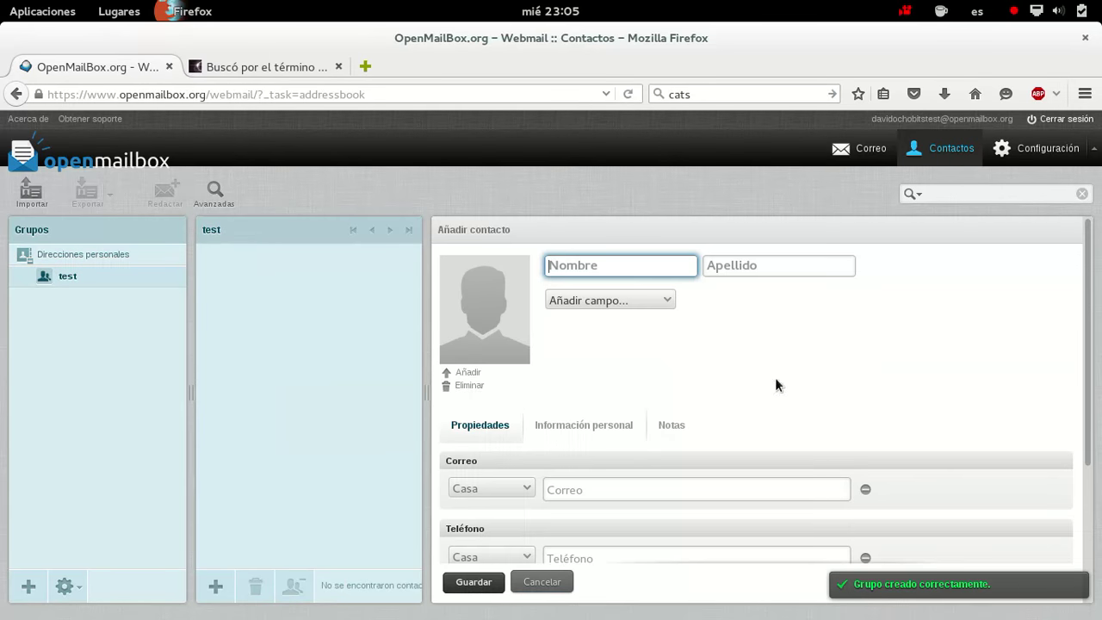
scroll(883, 426, "down", 3)
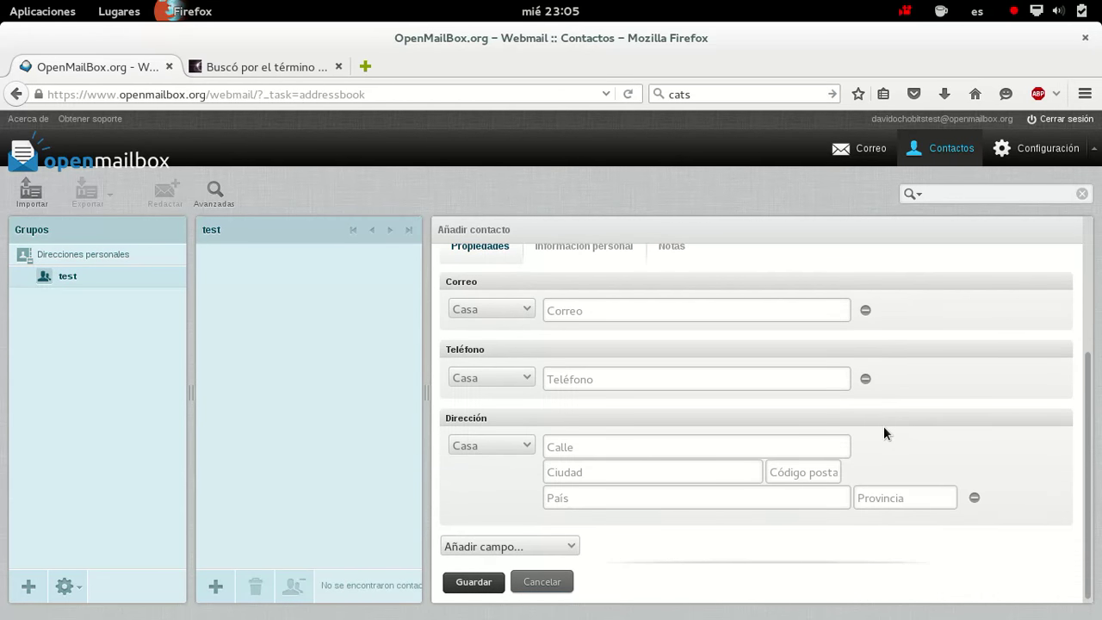
scroll(883, 426, "up", 3)
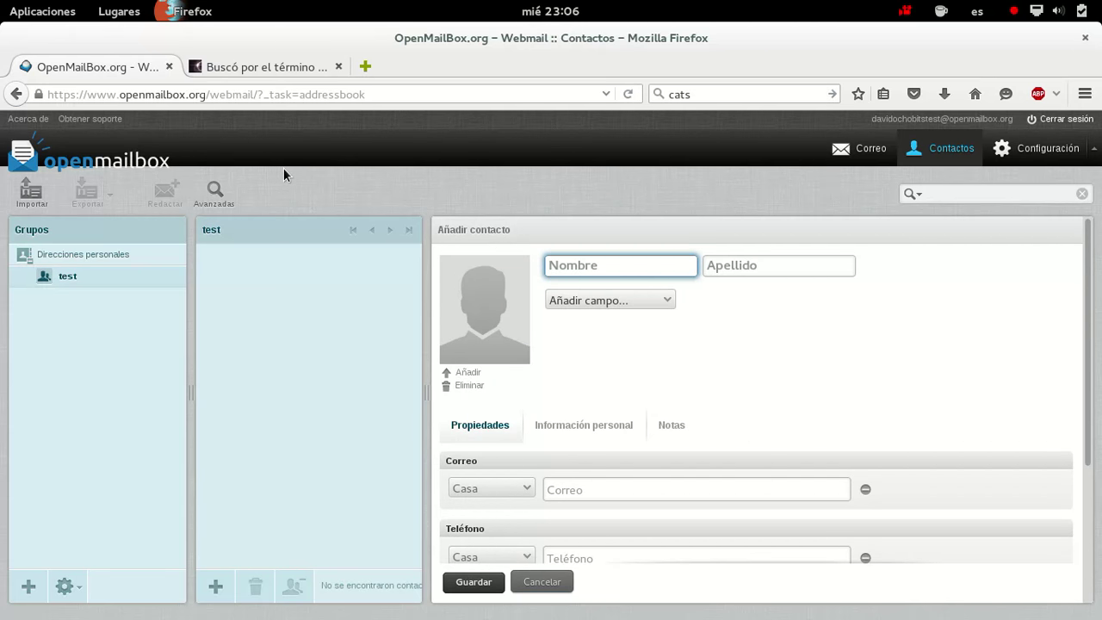
Cancel the contact import with no group assigned, then view and close the Roundcube 1.0.6 information
left_click(43, 202)
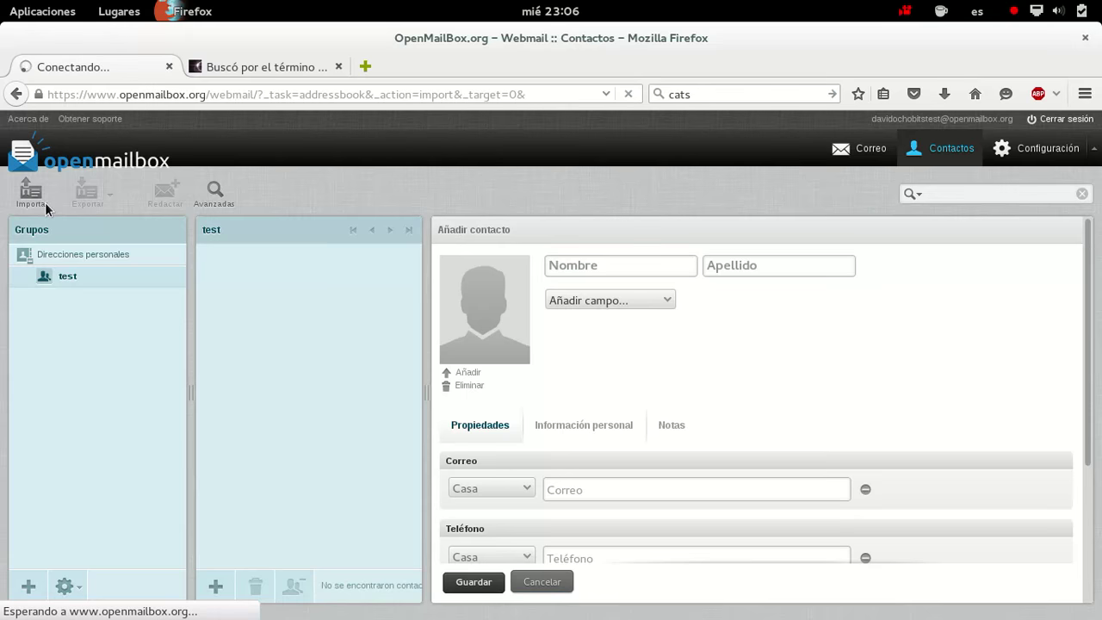
left_click(397, 335)
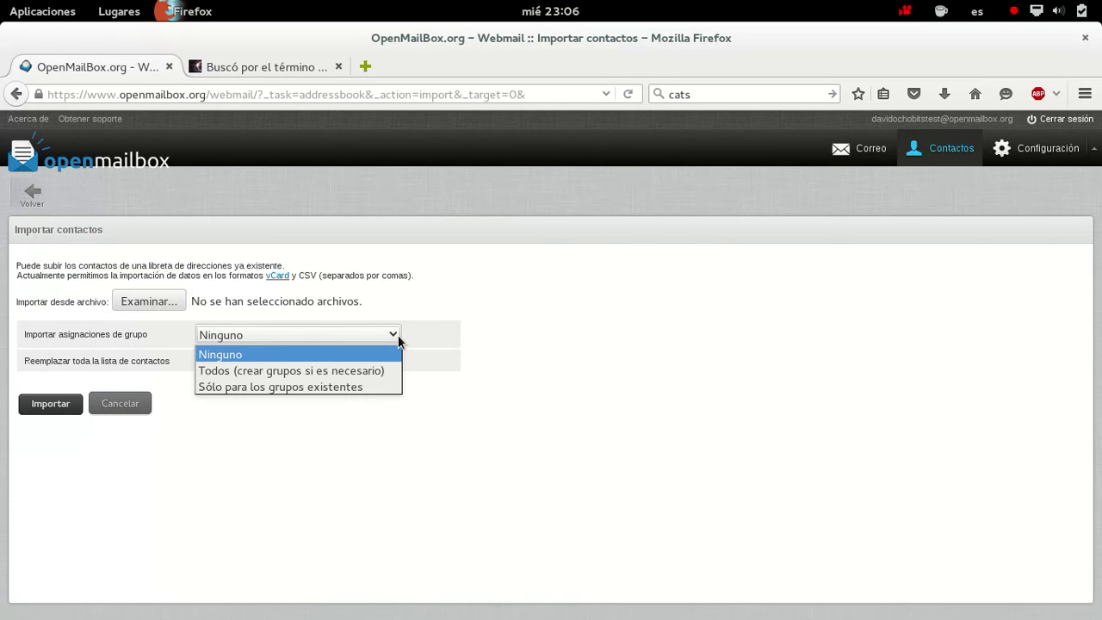
left_click(447, 367)
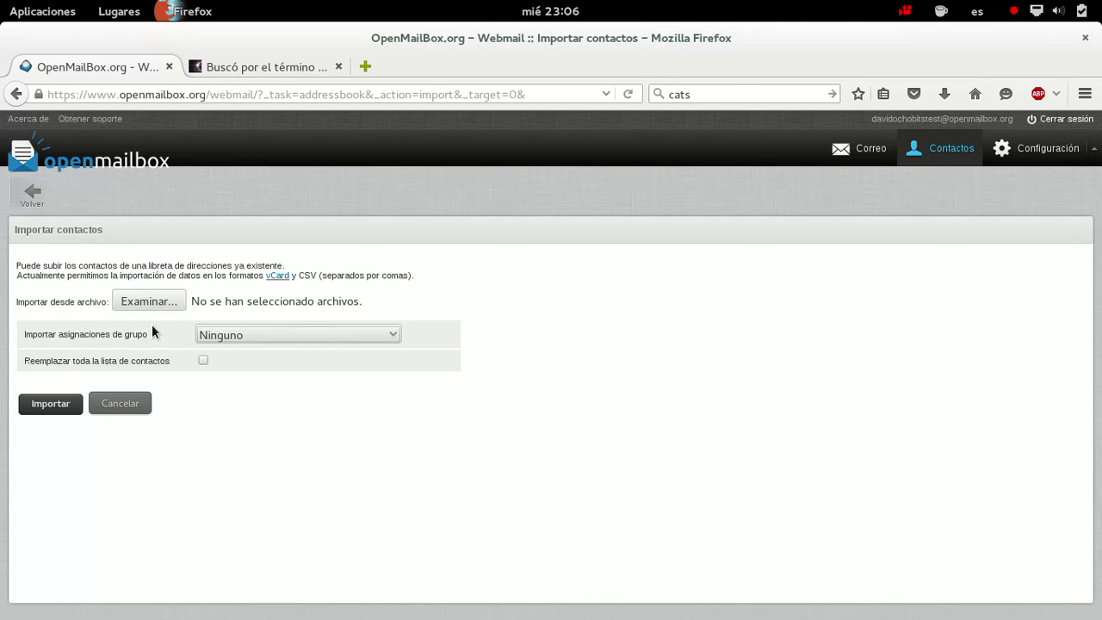
left_click(131, 402)
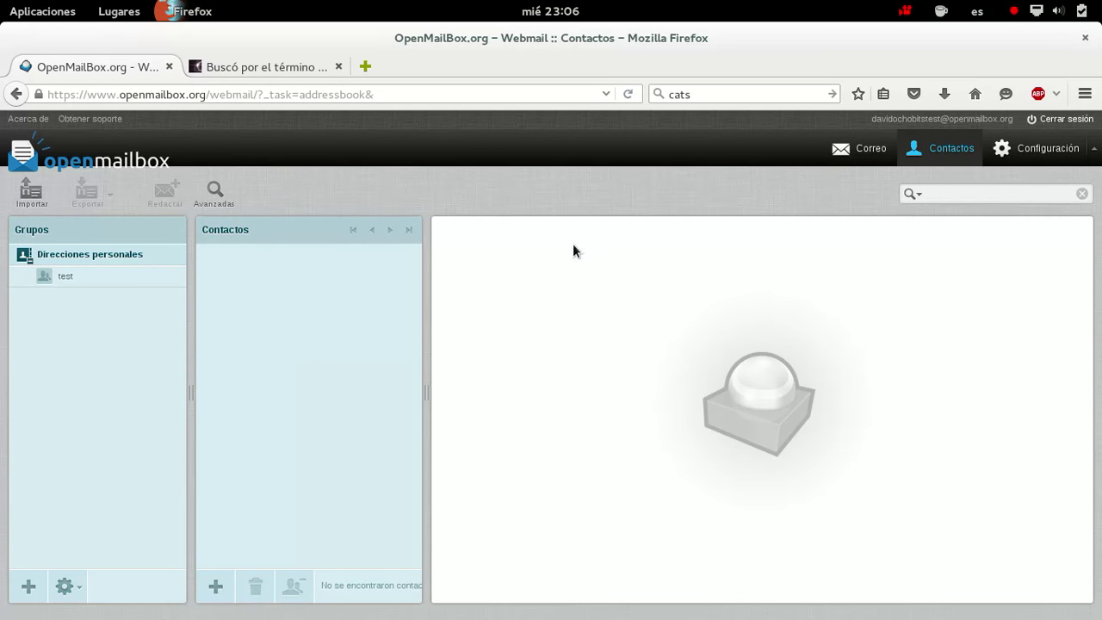
left_click(38, 119)
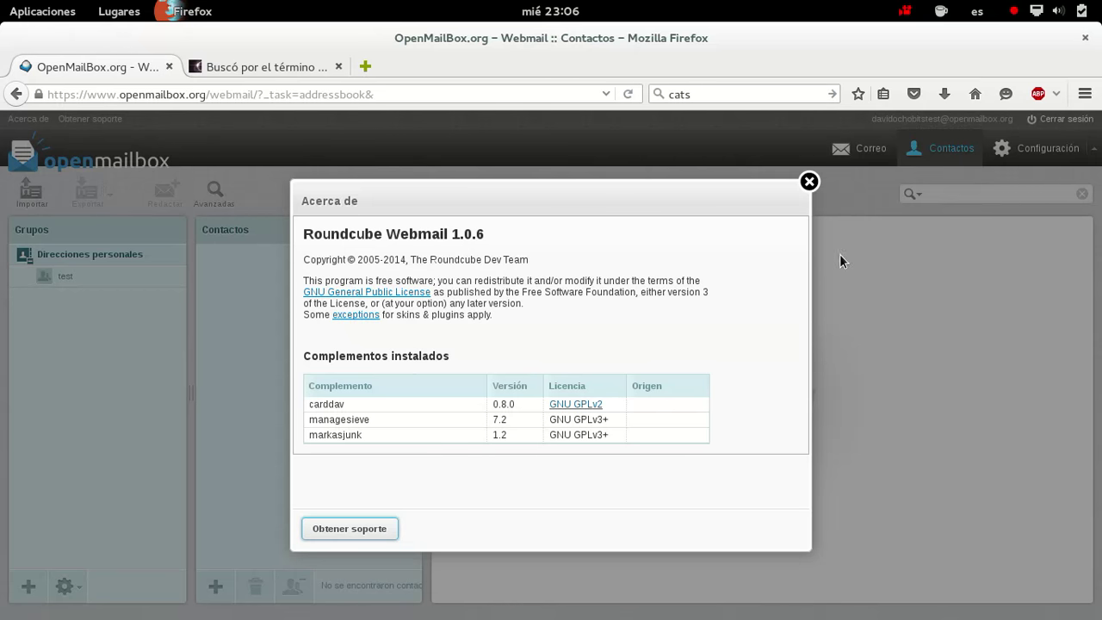
left_click(813, 180)
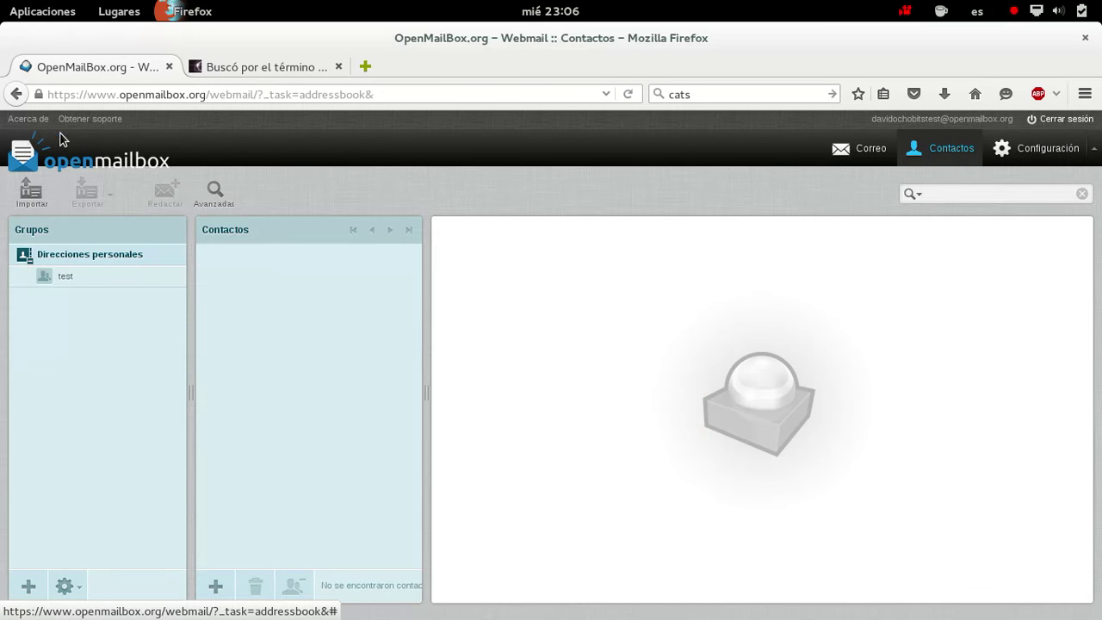
Log out of the webmail and load the openmailbox.org home page showing its service choices
left_click(32, 159)
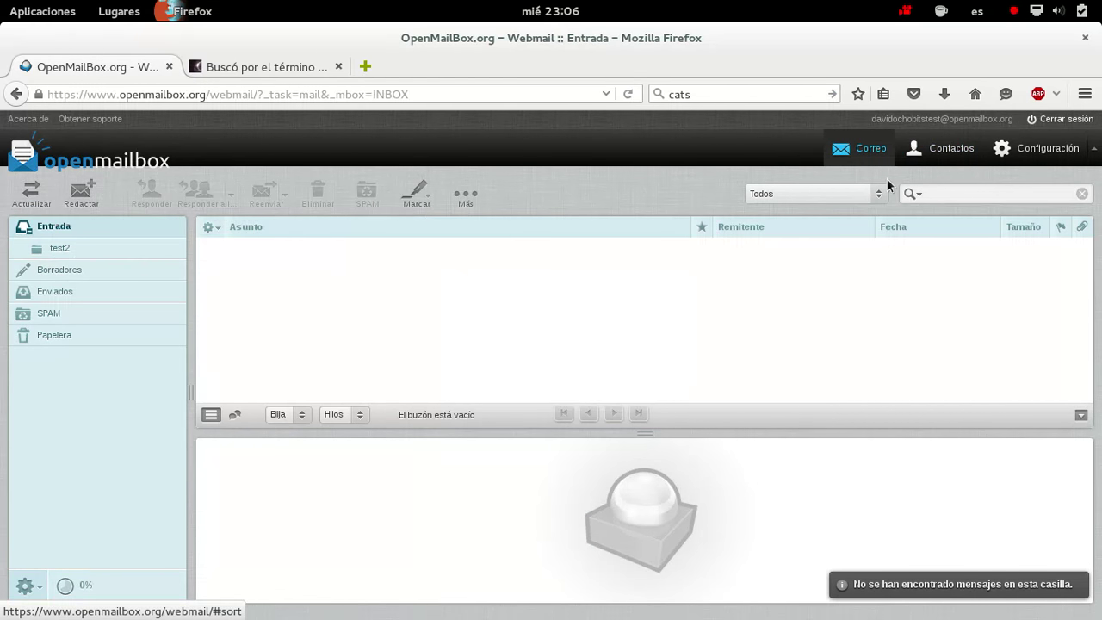
left_click(1068, 121)
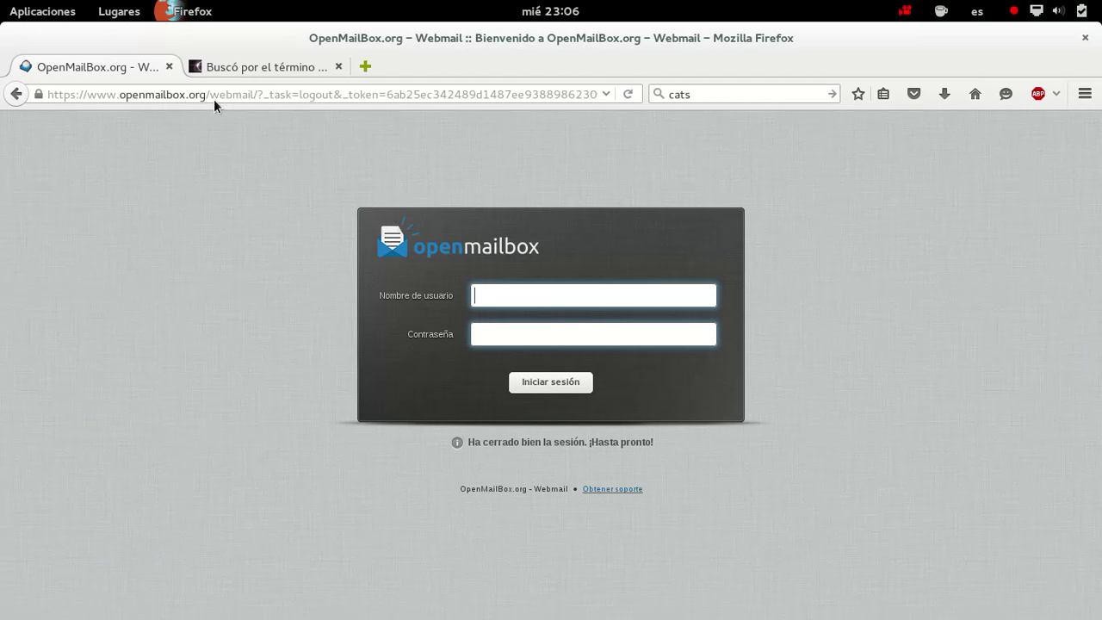
left_click_drag(216, 99, 822, 145)
key("BackSpace")
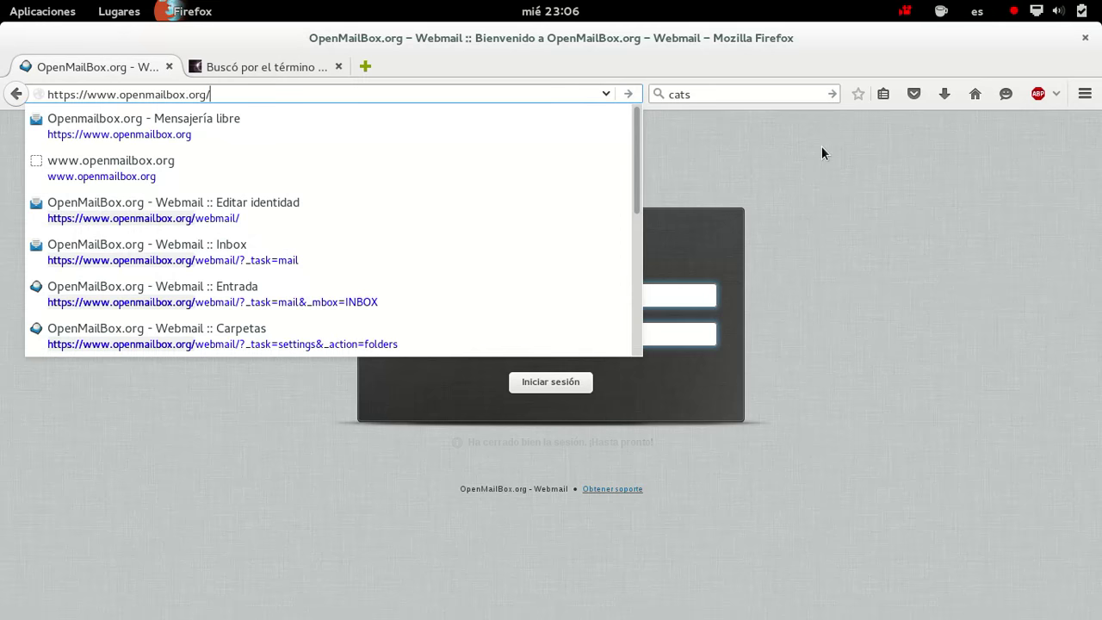
key("Return")
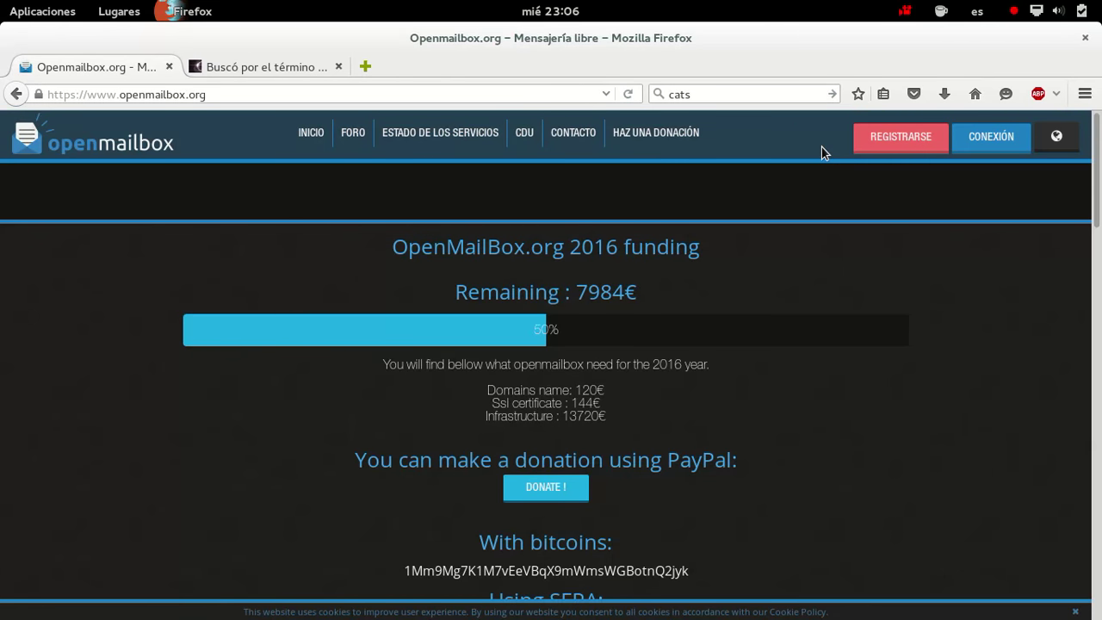
left_click(990, 143)
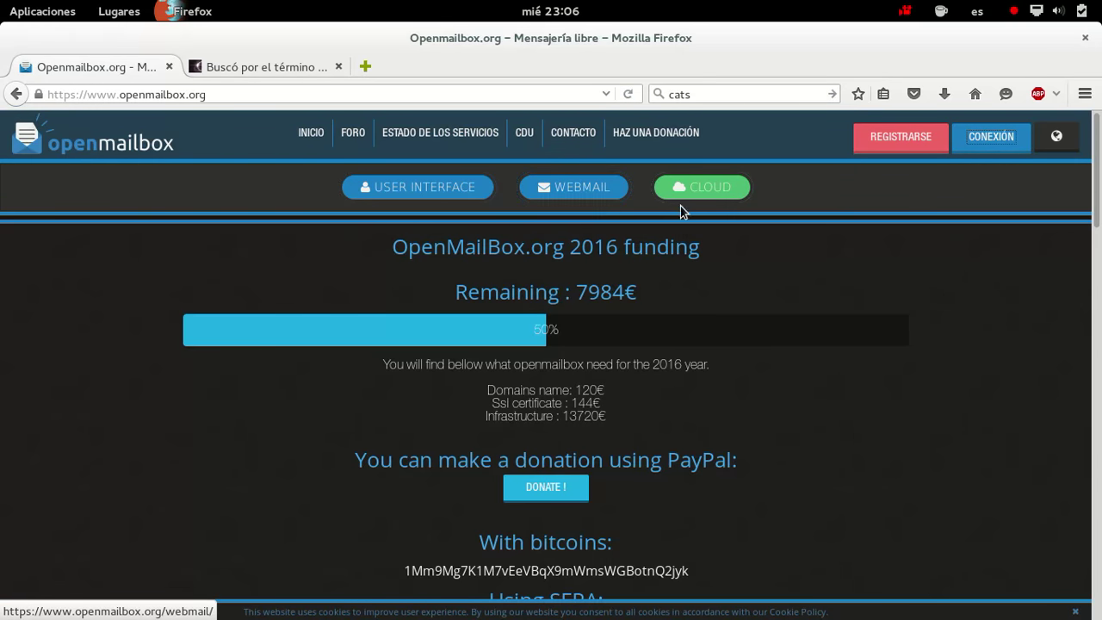
Log into ownCloud with the account username and password, declining Firefox's save-password offer
left_click(709, 204)
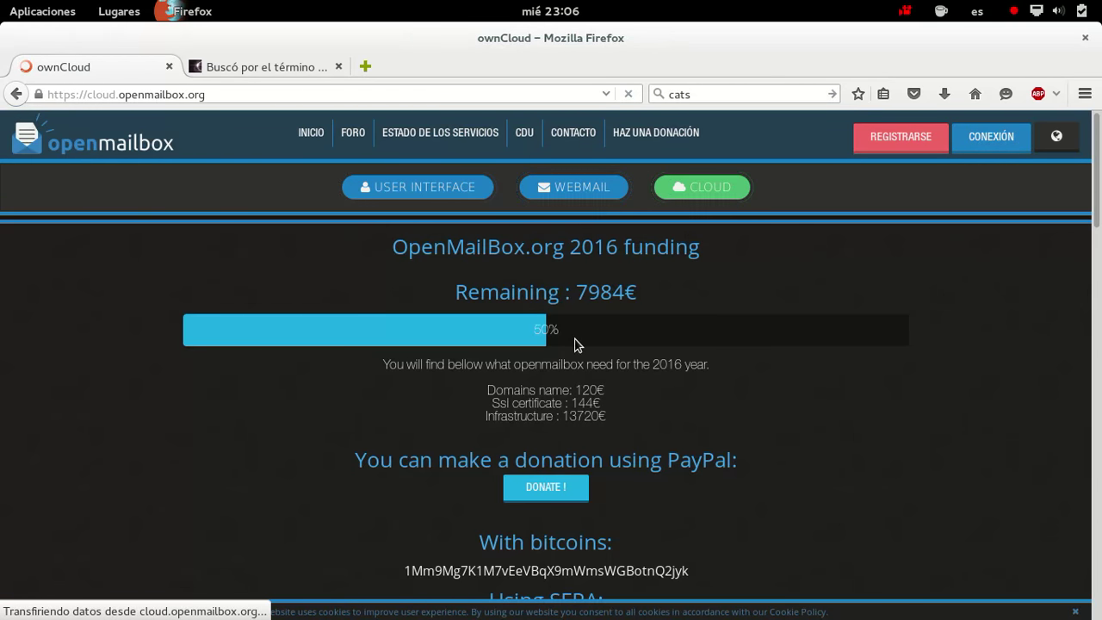
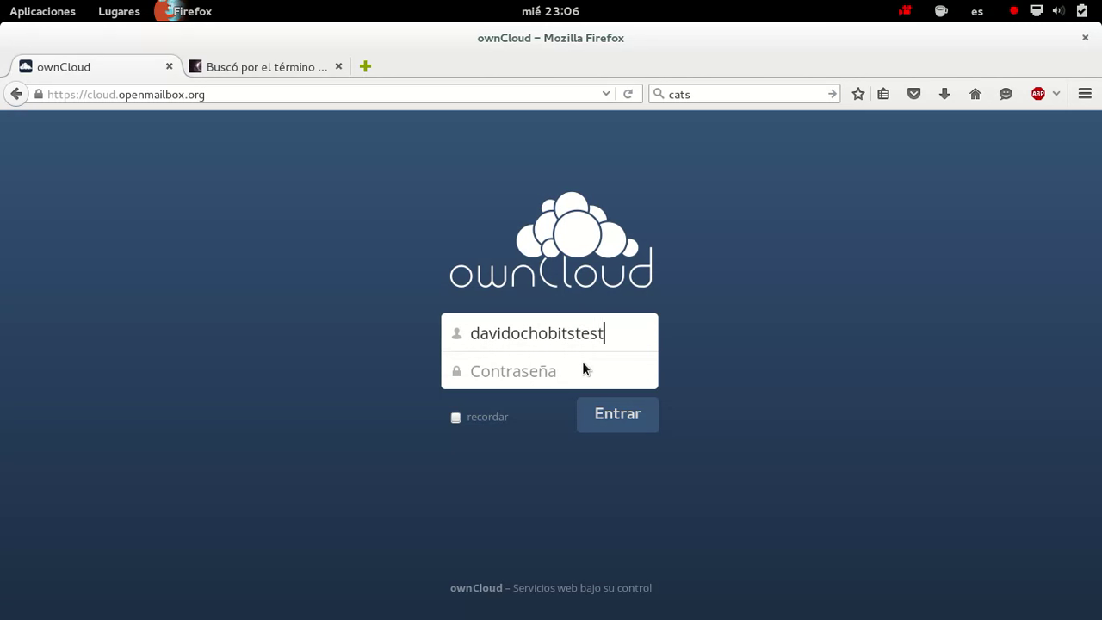
key("Tab")
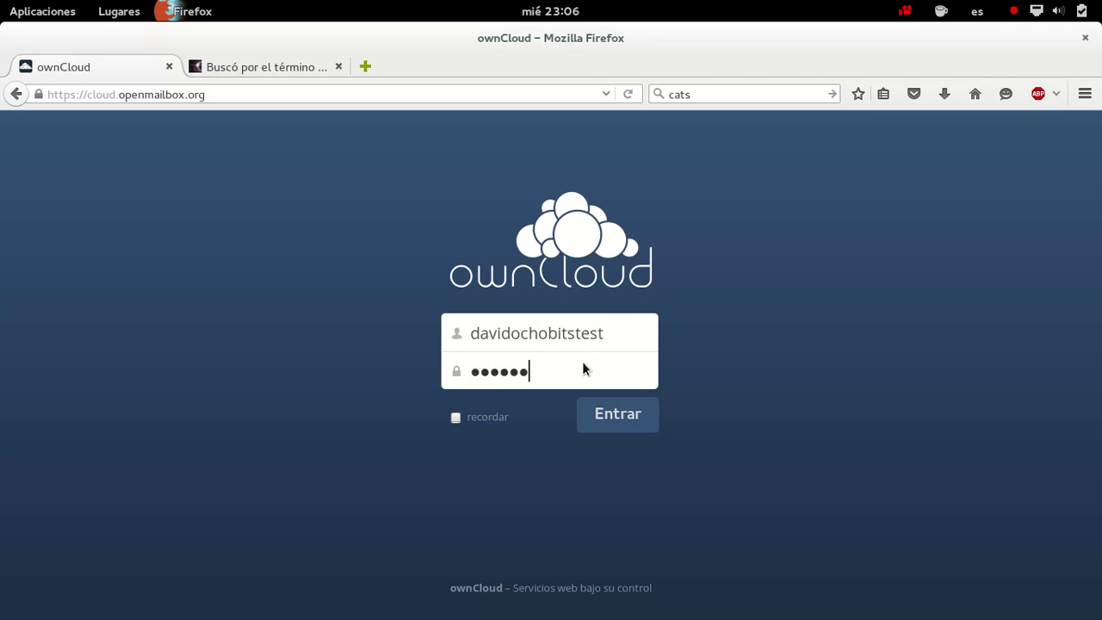
key("Return")
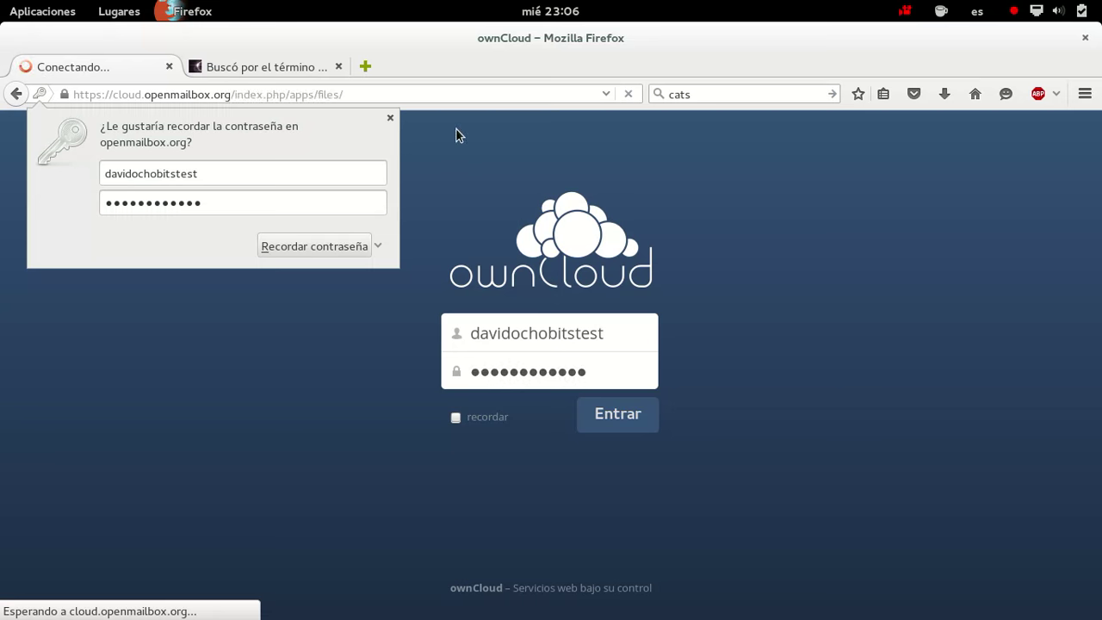
left_click(395, 121)
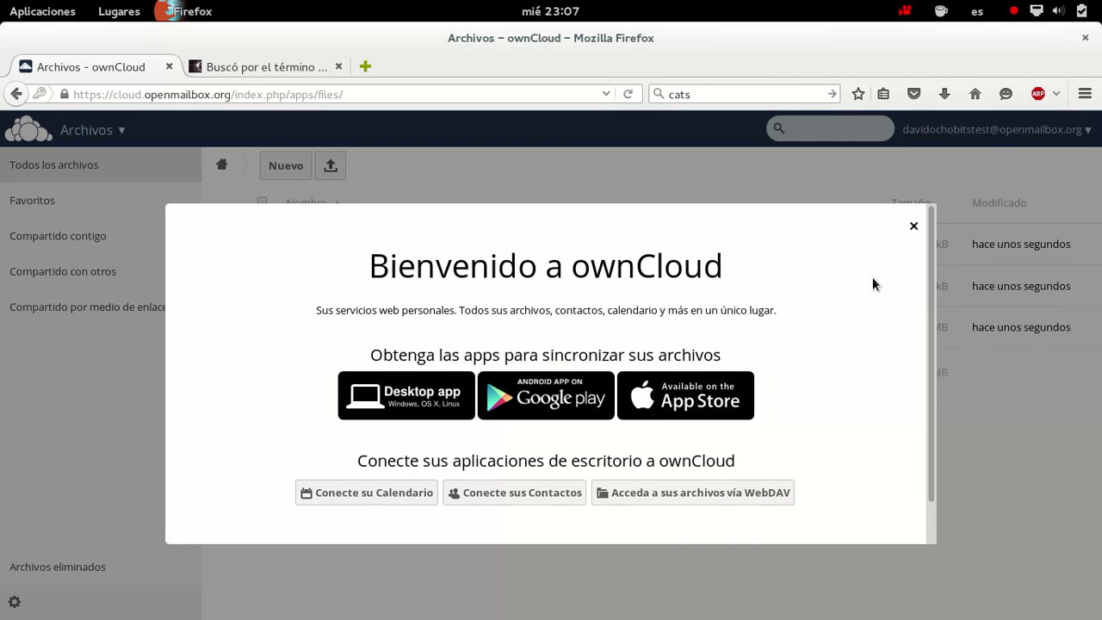
Read ownCloud.org's desktop client Getting Started page in a new tab, then close that tab
scroll(871, 284, "down", 1)
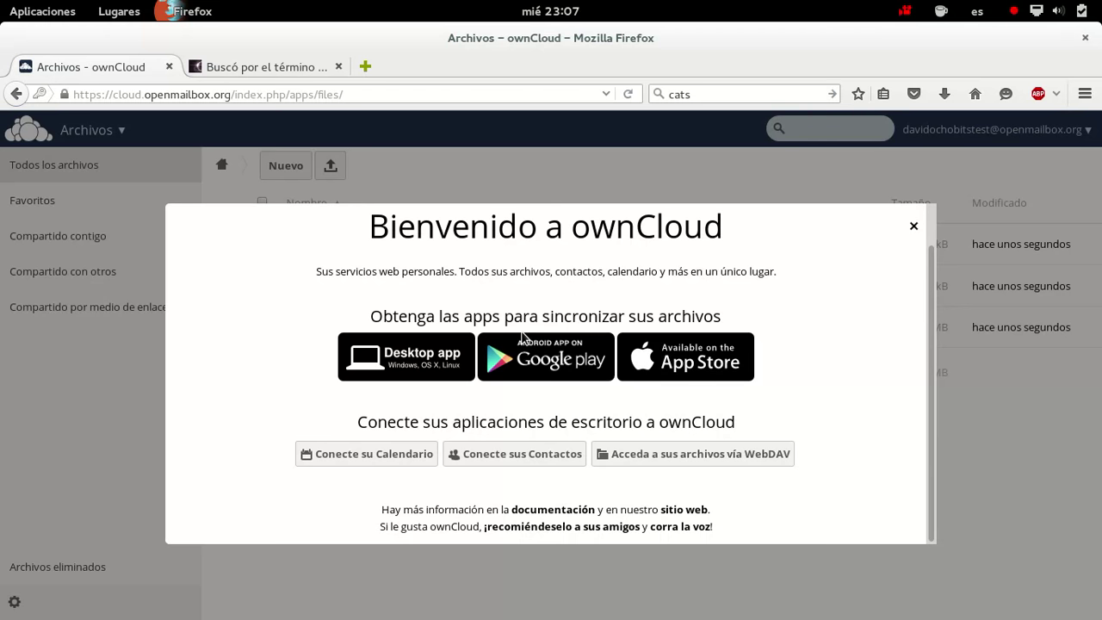
left_click(436, 357)
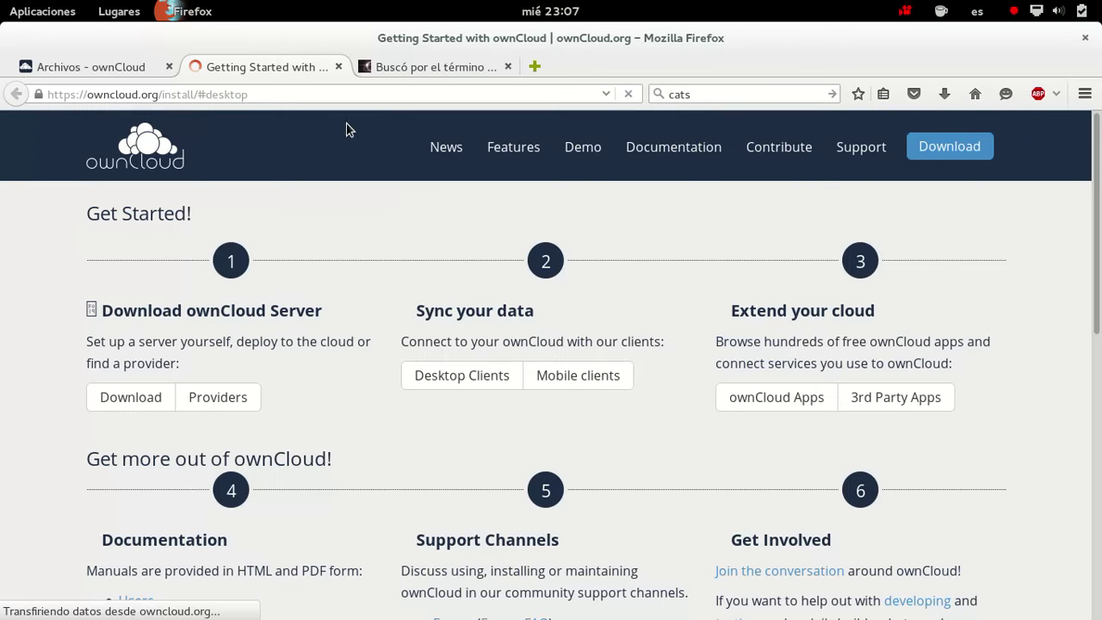
scroll(560, 216, "down", 5)
scroll(416, 221, "down", 3)
scroll(418, 222, "up", 7)
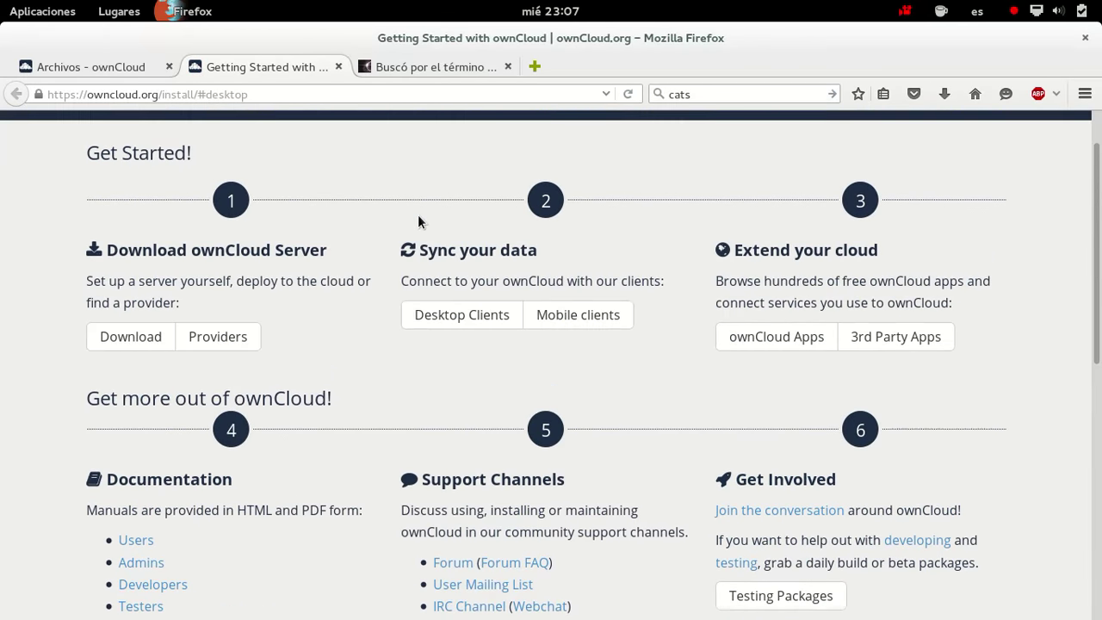
scroll(419, 222, "up", 2)
scroll(415, 221, "down", 4)
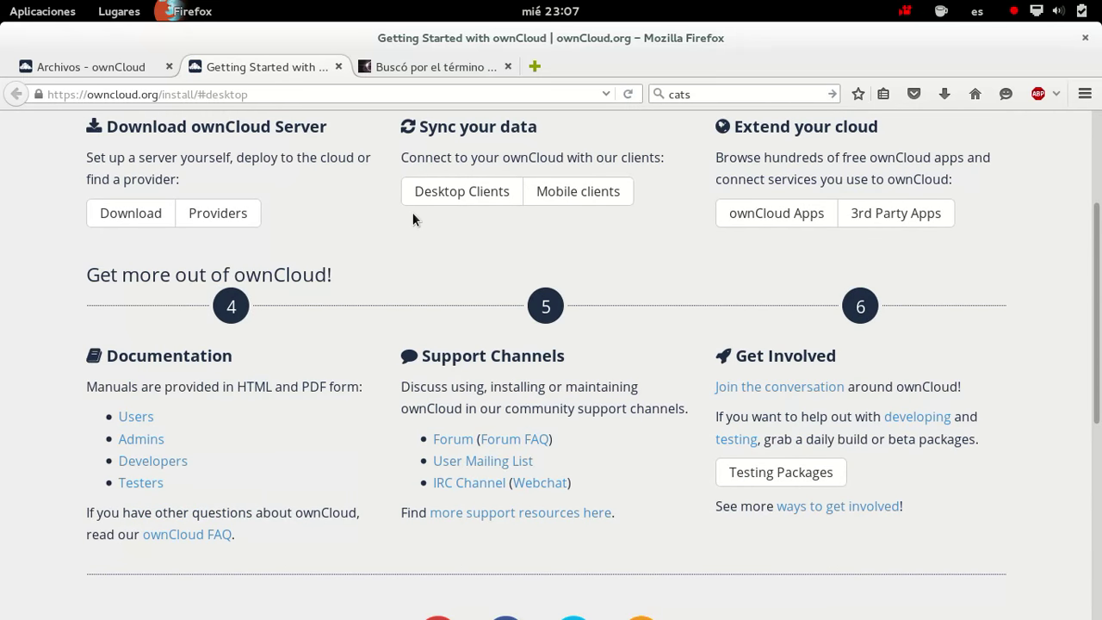
left_click(339, 67)
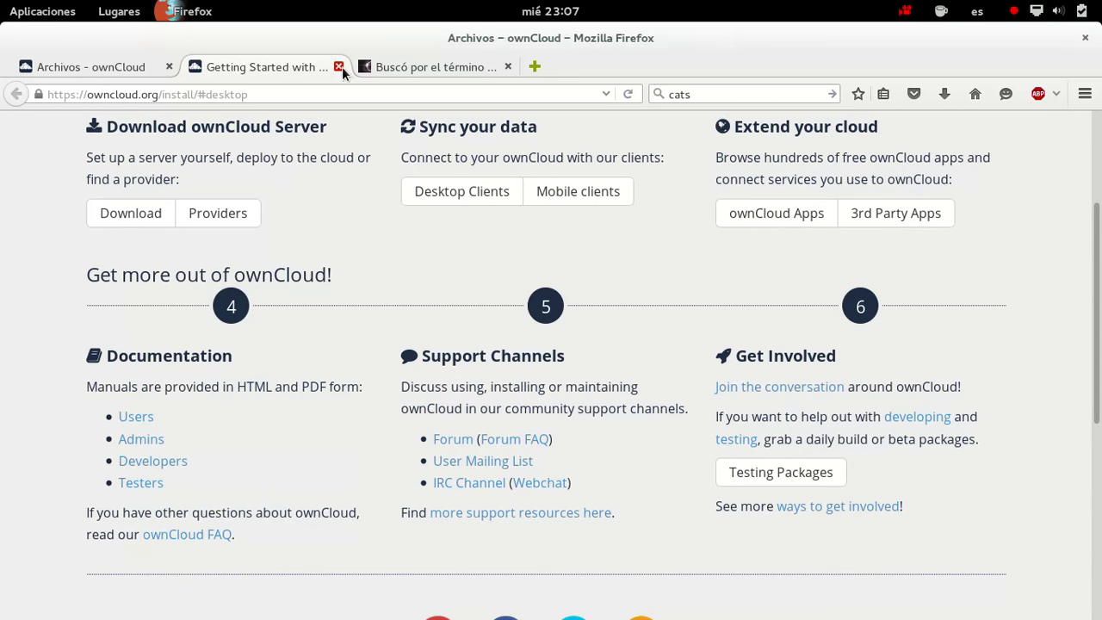
Dismiss the welcome box and skim ownCloudUserManual.pdf before returning to the file list
left_click(916, 229)
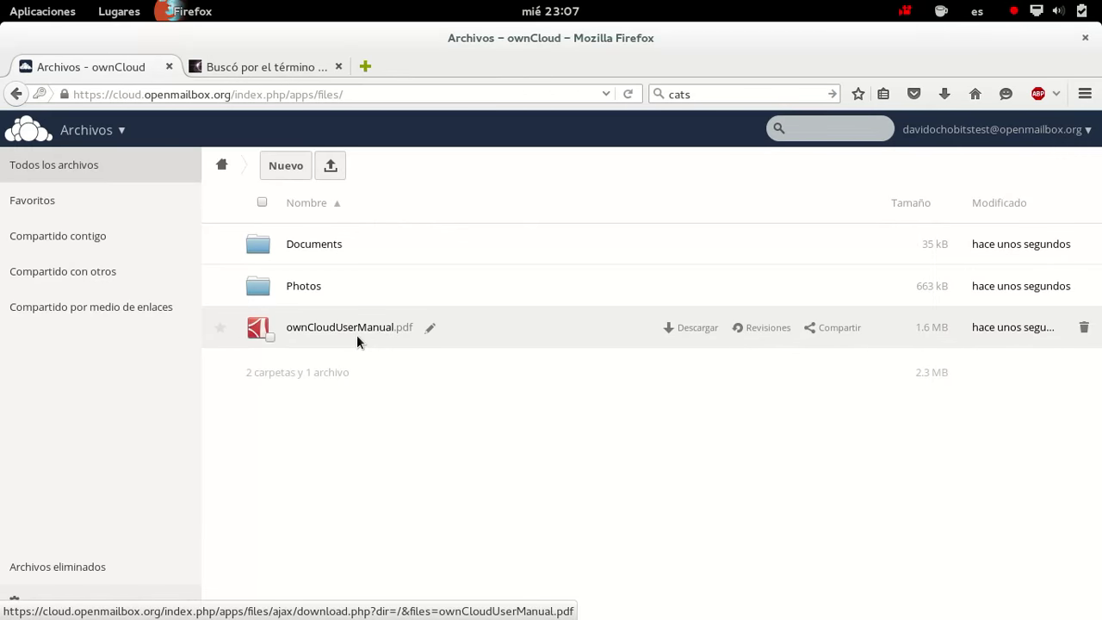
left_click(356, 336)
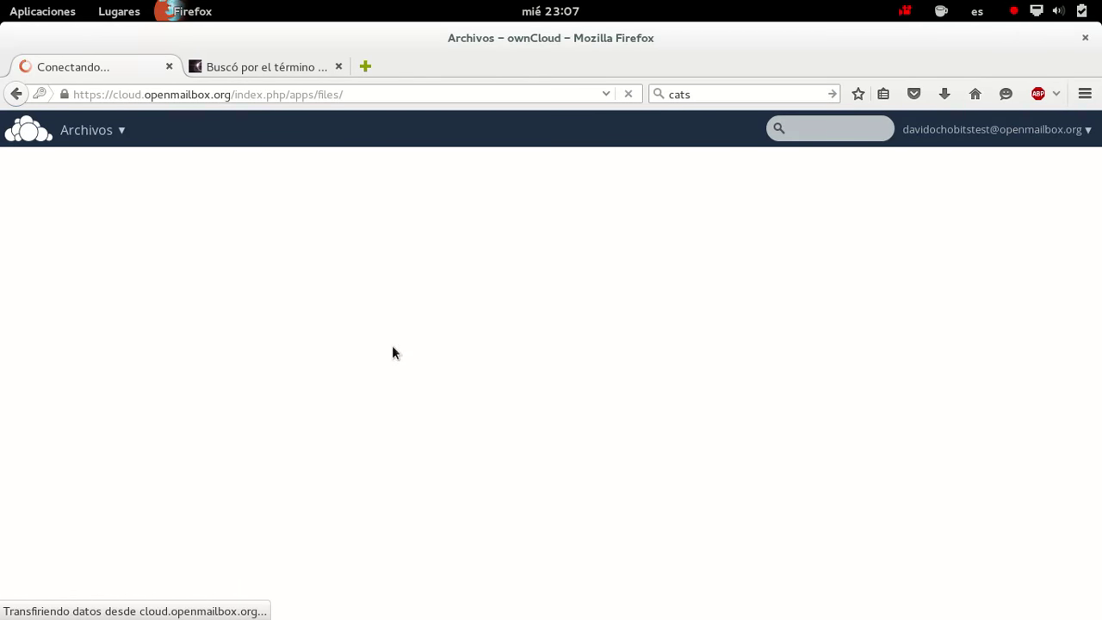
scroll(560, 303, "down", 15)
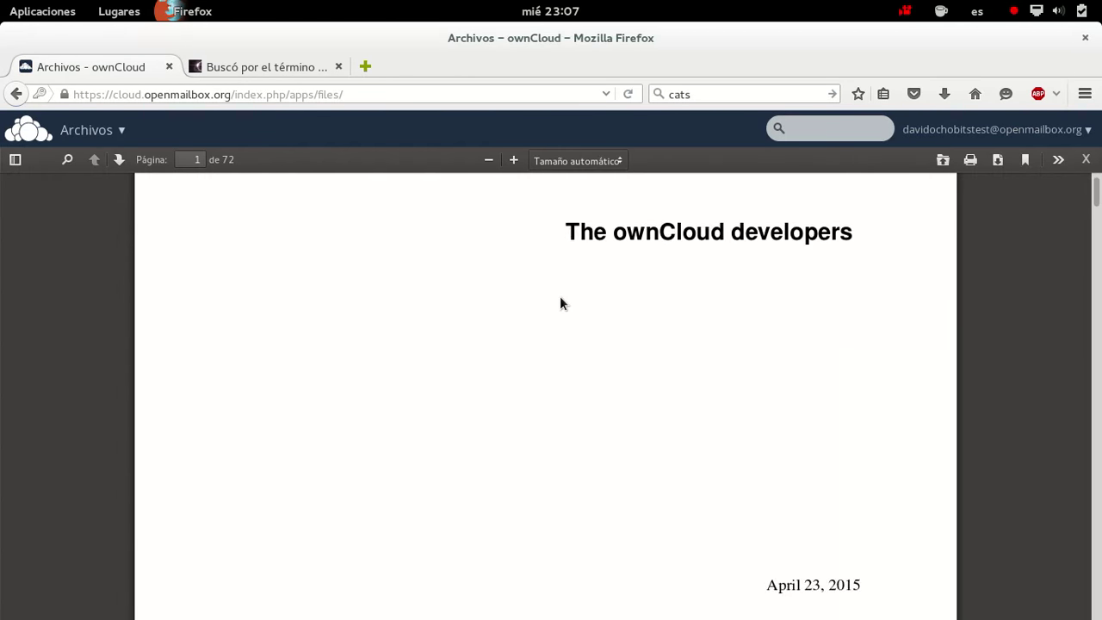
scroll(560, 296, "up", 5)
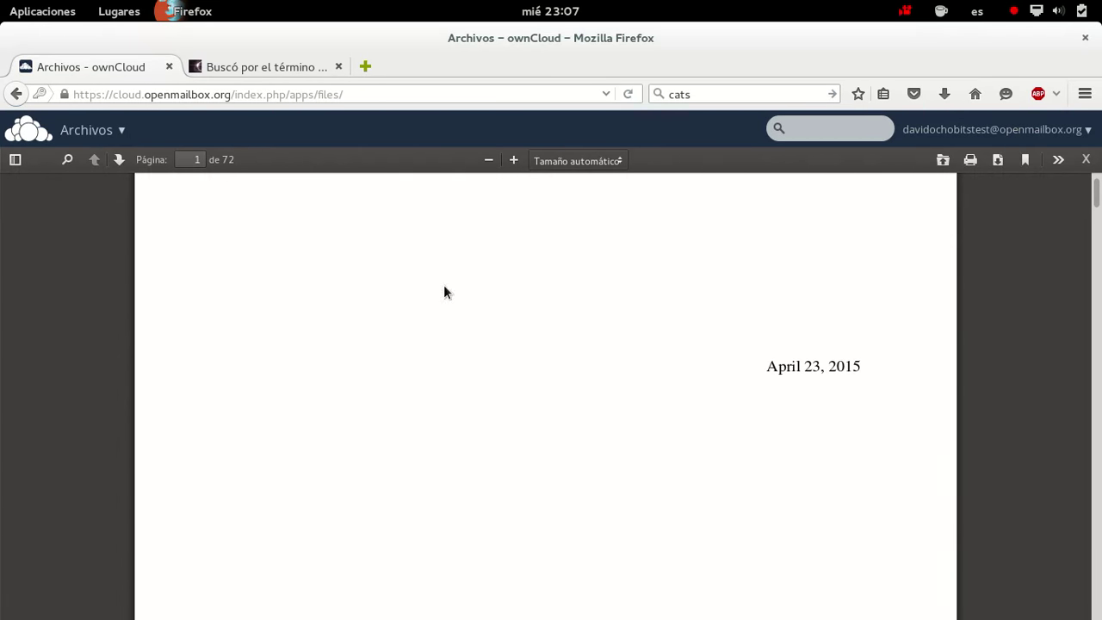
left_click(27, 96)
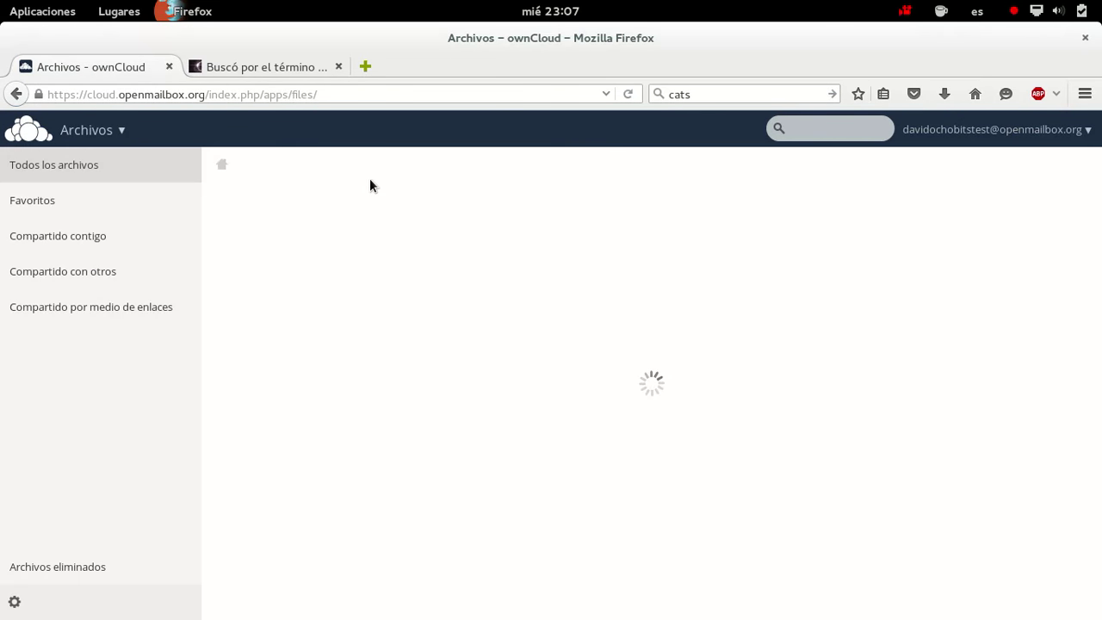
Look inside the Documents folder, then open Paris.jpg from the Photos folder
left_click(313, 246)
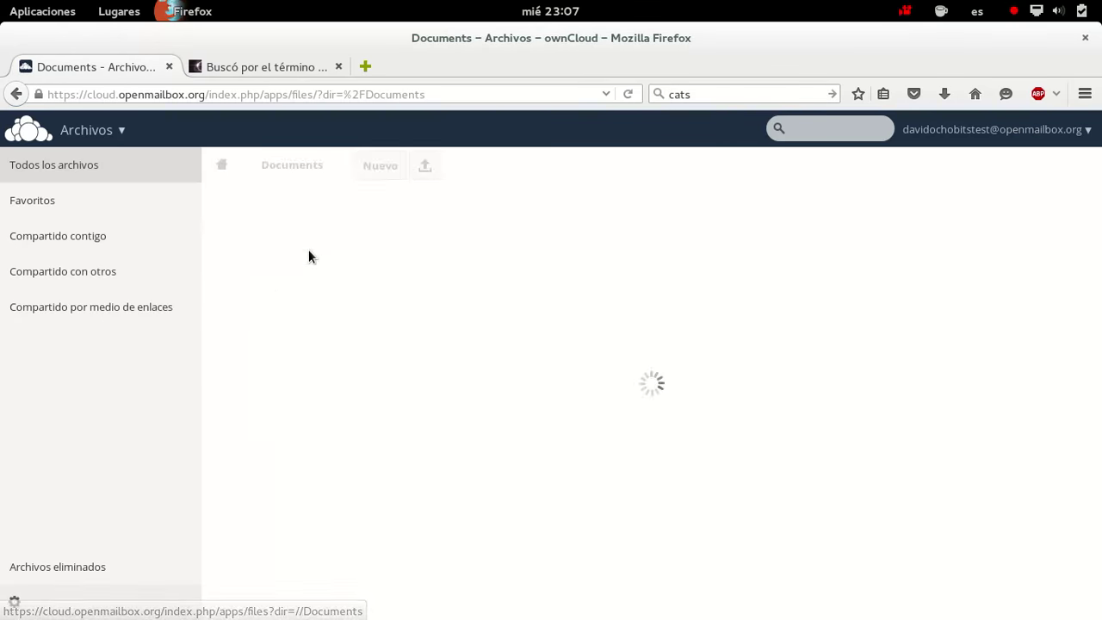
left_click(98, 153)
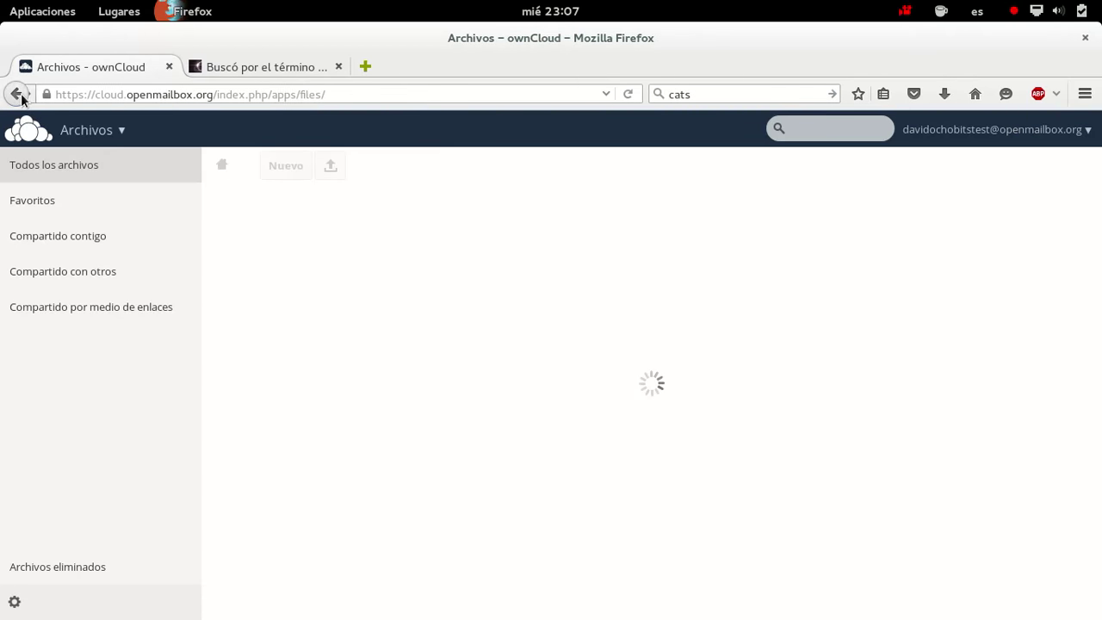
left_click(303, 289)
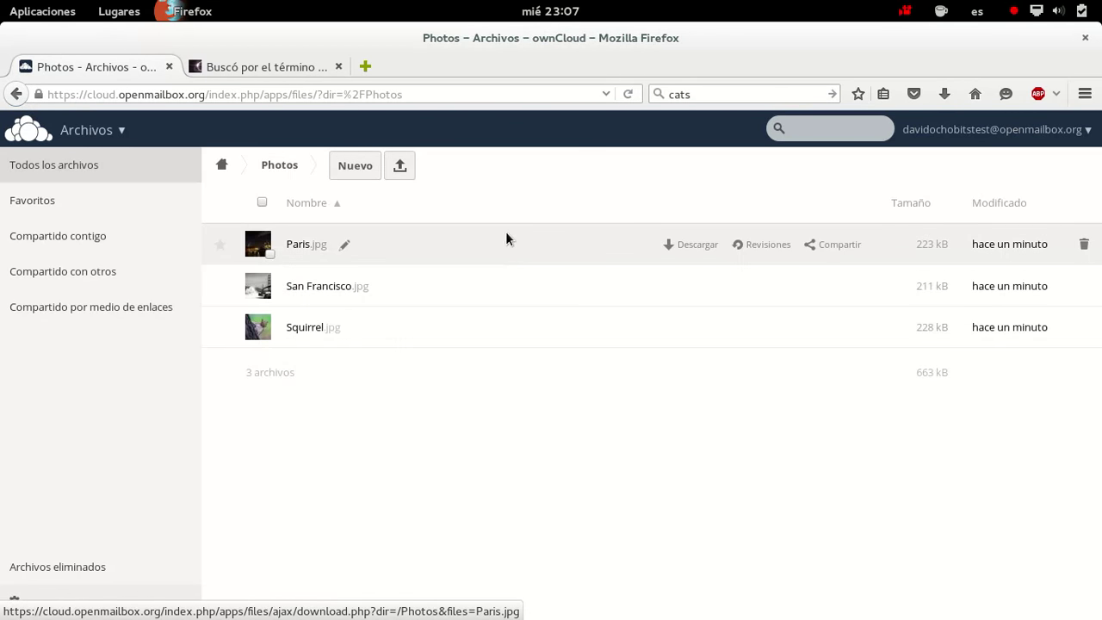
left_click(300, 244)
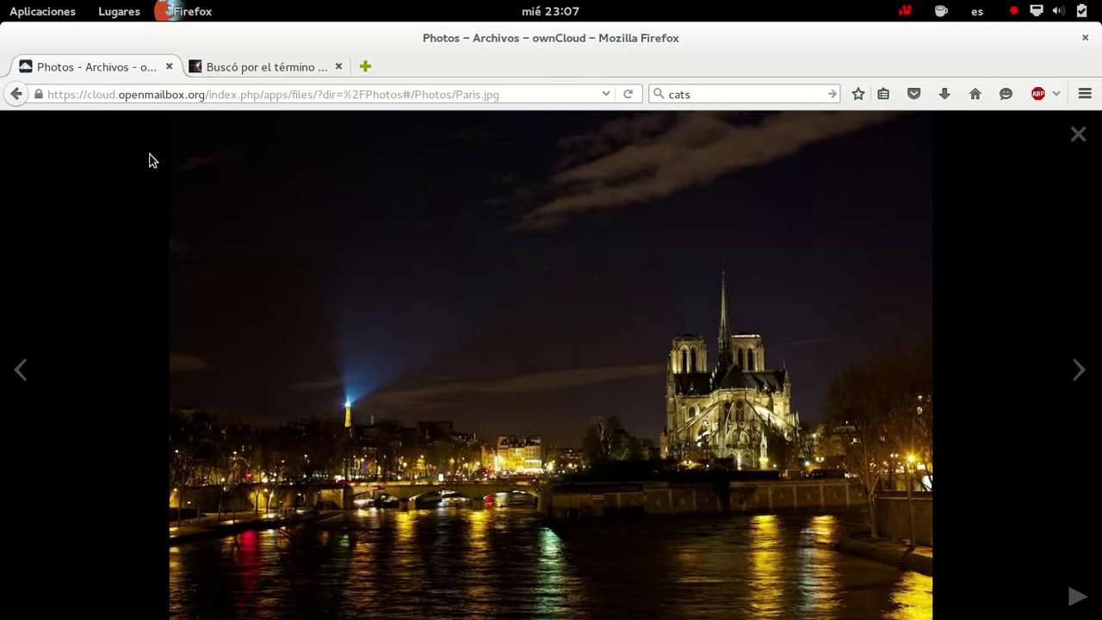
left_click(16, 95)
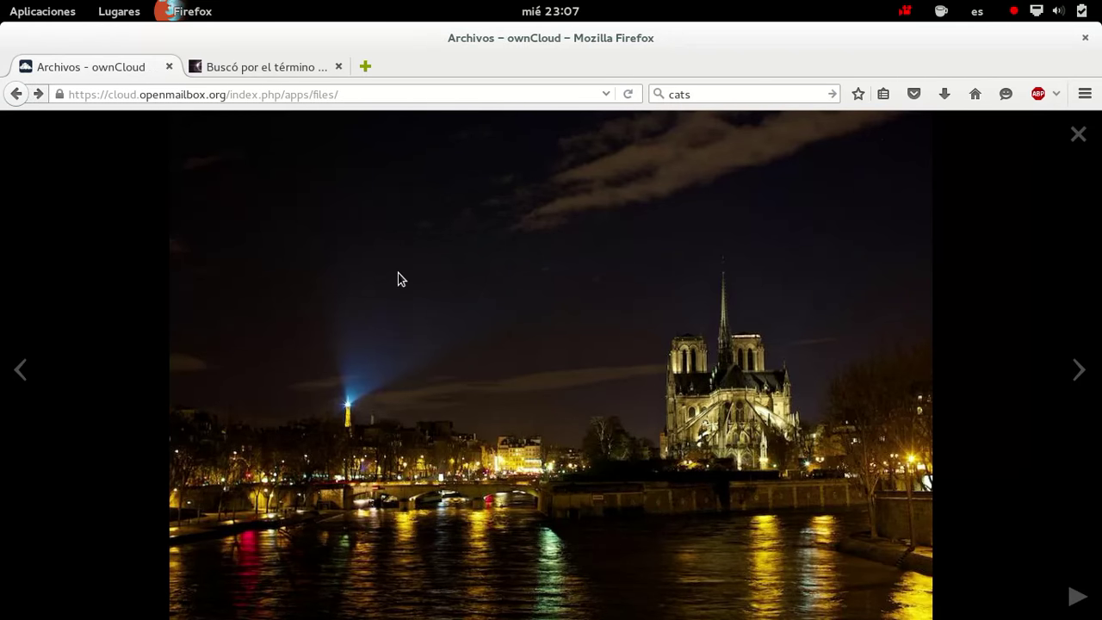